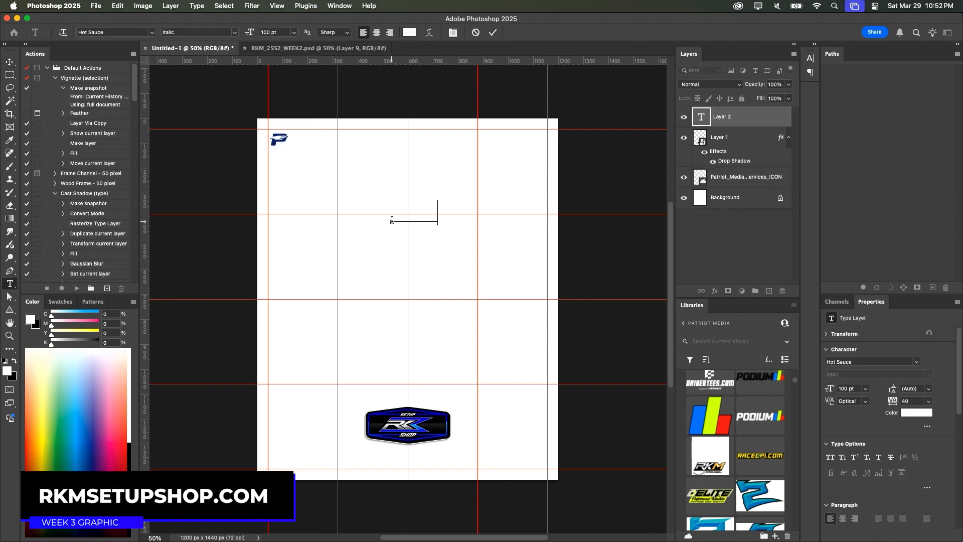
# - Add the text "available" in the Hot Sauce font and place it across the middle of the page
pyautogui.click(243, 381)
pyautogui.moveTo(390, 229); pyautogui.dragTo(269, 241)
pyautogui.click(617, 446)
pyautogui.moveTo(427, 216)
pyautogui.mouseDown()
pyautogui.moveTo(426, 264)
pyautogui.moveTo(430, 224)
pyautogui.mouseUp()
pyautogui.click(587, 301)
# - Add a separate text line "week 3" in a wide, bold font and set it to all caps
pyautogui.doubleClick(430, 224)
pyautogui.write('week 3')
pyautogui.press('super+a')
pyautogui.moveTo(830, 388); pyautogui.dragTo(821, 391)
pyautogui.click(916, 362)
pyautogui.click(760, 118)
pyautogui.click(813, 175)
pyautogui.click(830, 457)
# - Position the "week 3" line directly above the left part of the "available" text
pyautogui.click(9, 62)
pyautogui.moveTo(424, 243); pyautogui.dragTo(357, 220)
pyautogui.moveTo(321, 228); pyautogui.dragTo(347, 228)
pyautogui.click(732, 265)
# - Paste the Milwaukee Mile grandstand photo, scale it down to end below the headline, and move its layer just above the background
pyautogui.press('super+Tab')
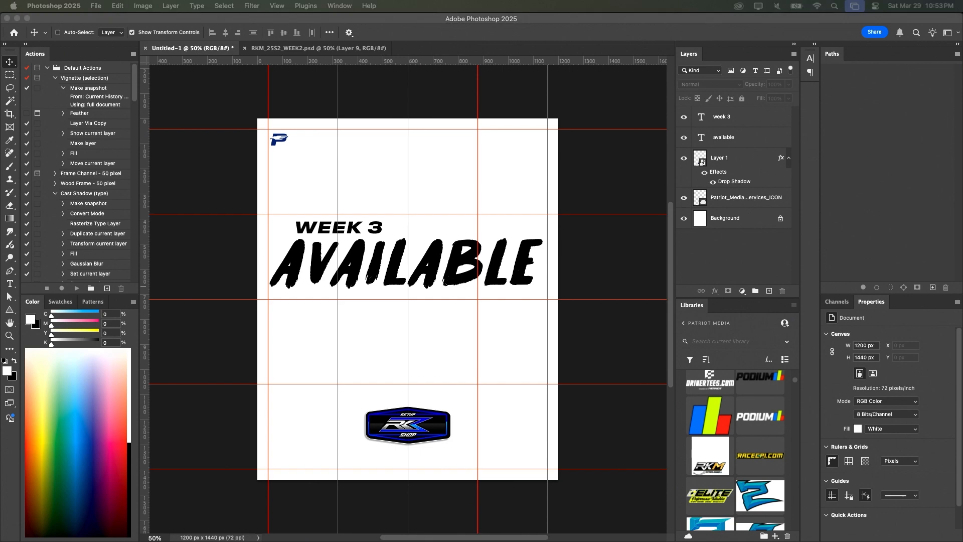
pyautogui.press('super+Tab')
pyautogui.press('super+v')
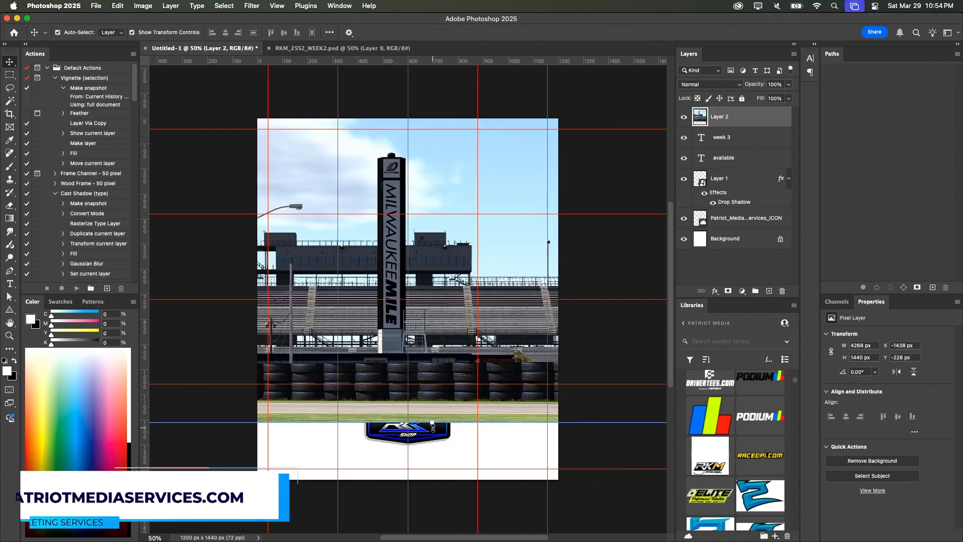
pyautogui.moveTo(441, 423); pyautogui.dragTo(441, 368)
pyautogui.press('Return')
pyautogui.moveTo(719, 117); pyautogui.dragTo(719, 229)
pyautogui.click(732, 270)
# - Paste the race car photo as the uppermost layer, convert it to a smart object and open its contents
pyautogui.press('super+Tab')
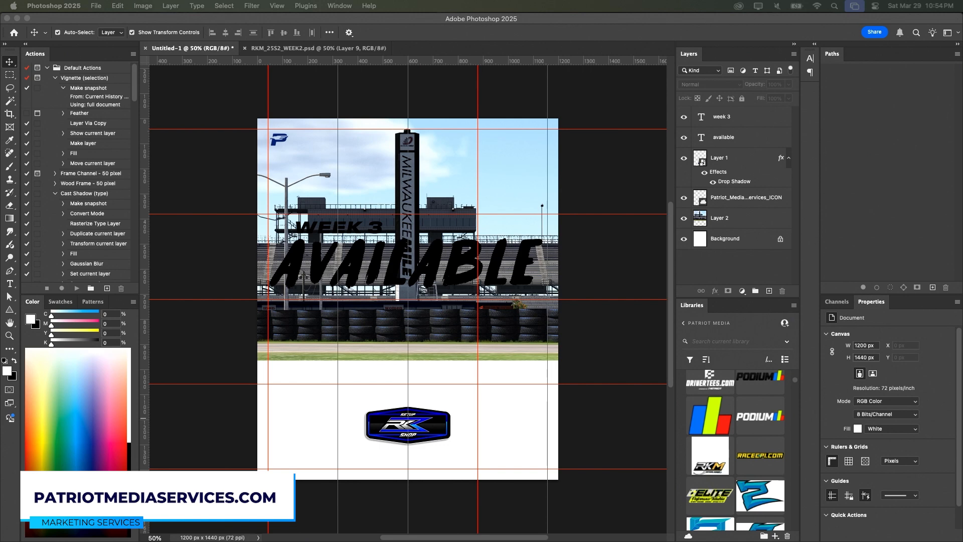
pyautogui.click(733, 219)
pyautogui.press('super+v')
pyautogui.rightClick(750, 114)
pyautogui.click(791, 307)
pyautogui.click(790, 240)
pyautogui.doubleClick(701, 116)
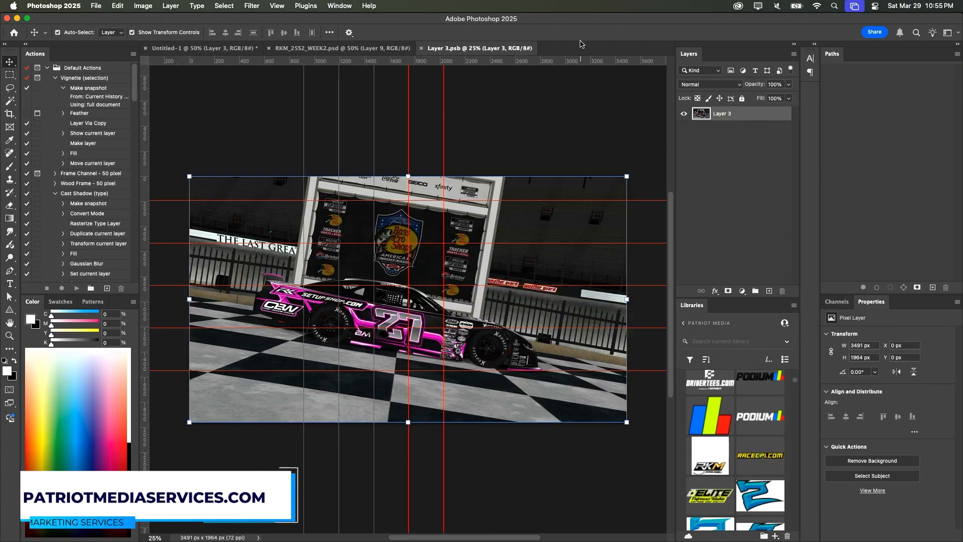
# - Start tracing the car's outline with the Pen tool around the front bumper and up the nose
pyautogui.scroll(10, 520, 373)
pyautogui.press('p')
pyautogui.click(456, 351)
pyautogui.scroll(5, 627, 355)
pyautogui.moveTo(555, 350); pyautogui.dragTo(566, 334)
pyautogui.moveTo(553, 316); pyautogui.dragTo(549, 311)
pyautogui.click(515, 270)
pyautogui.scroll(5, 516, 270)
pyautogui.moveTo(497, 144); pyautogui.dragTo(500, 156)
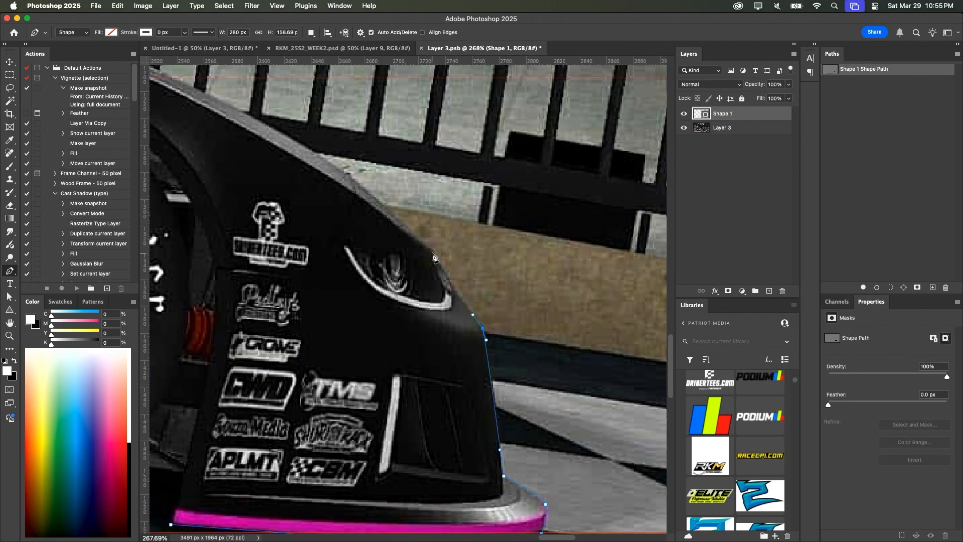
# - Continue the Pen outline along the front fender and hood to the base of the windshield
pyautogui.hscroll(-5, 426, 242)
pyautogui.moveTo(429, 227); pyautogui.dragTo(368, 195)
pyautogui.hscroll(-6, 367, 196)
pyautogui.moveTo(269, 222); pyautogui.dragTo(213, 208)
pyautogui.hscroll(-10, 213, 208)
pyautogui.moveTo(301, 185); pyautogui.dragTo(277, 167)
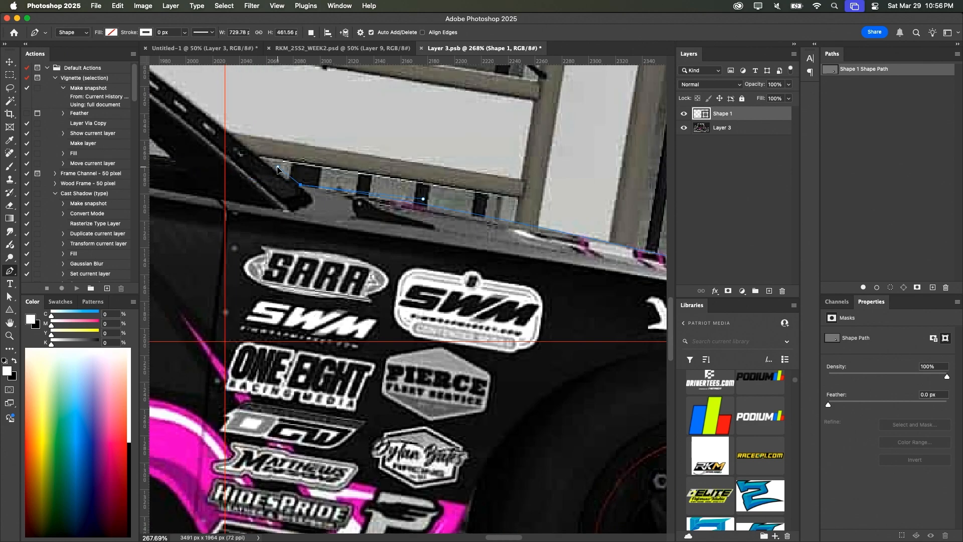
# - Continue the Pen outline up the windshield pillar and over the roof to the rear deck
pyautogui.hscroll(-10, 282, 167)
pyautogui.scroll(6, 282, 167)
pyautogui.moveTo(360, 200); pyautogui.dragTo(320, 176)
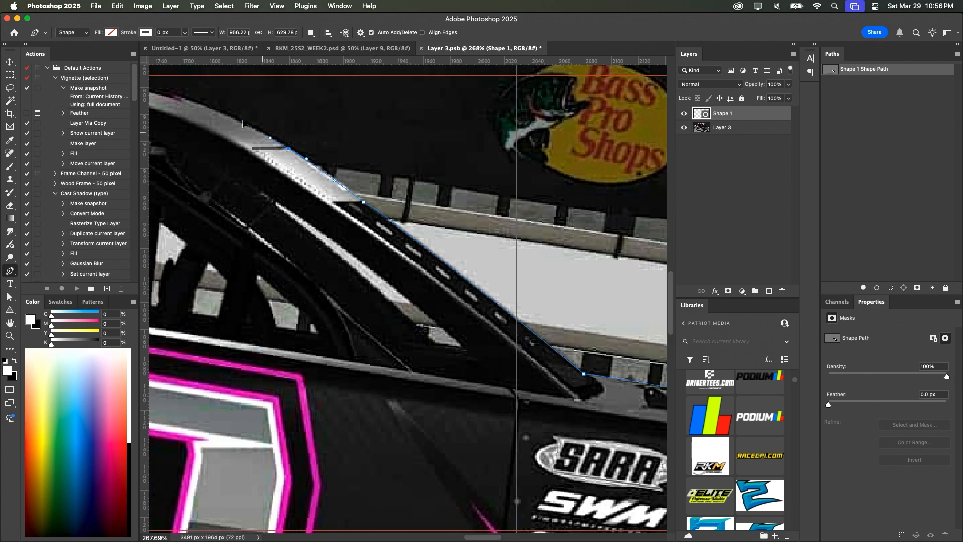
pyautogui.scroll(-6, 243, 125)
pyautogui.hscroll(-10, 243, 124)
pyautogui.scroll(5, 243, 124)
pyautogui.moveTo(567, 294); pyautogui.dragTo(532, 286)
pyautogui.hscroll(-5, 532, 286)
pyautogui.moveTo(365, 245); pyautogui.dragTo(272, 258)
pyautogui.hscroll(-5, 292, 248)
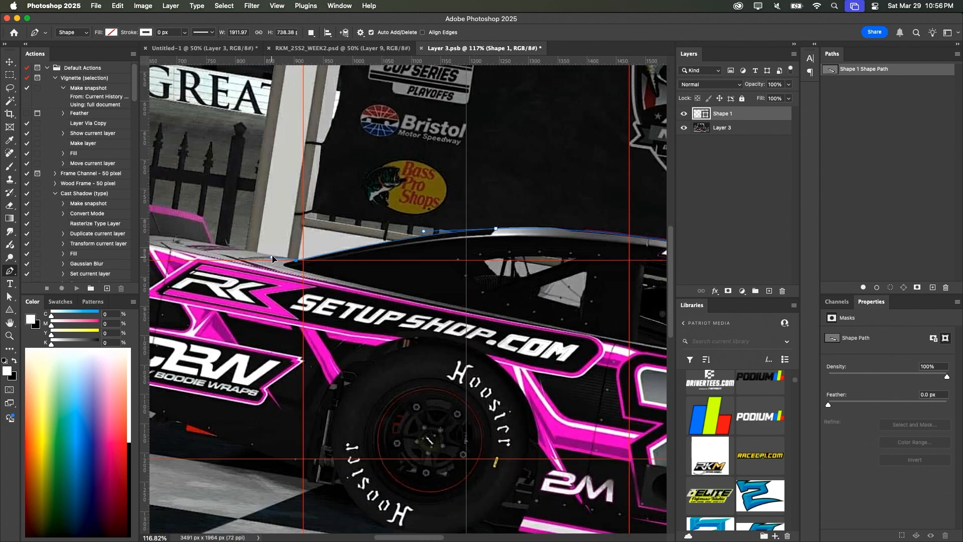
# - Trace the outline around the rear spoiler and down the curved tail of the car
pyautogui.scroll(5, 273, 257)
pyautogui.moveTo(377, 284); pyautogui.dragTo(363, 241)
pyautogui.moveTo(199, 337); pyautogui.dragTo(187, 355)
pyautogui.hscroll(-6, 186, 355)
pyautogui.scroll(-2, 186, 355)
pyautogui.moveTo(296, 341); pyautogui.dragTo(283, 342)
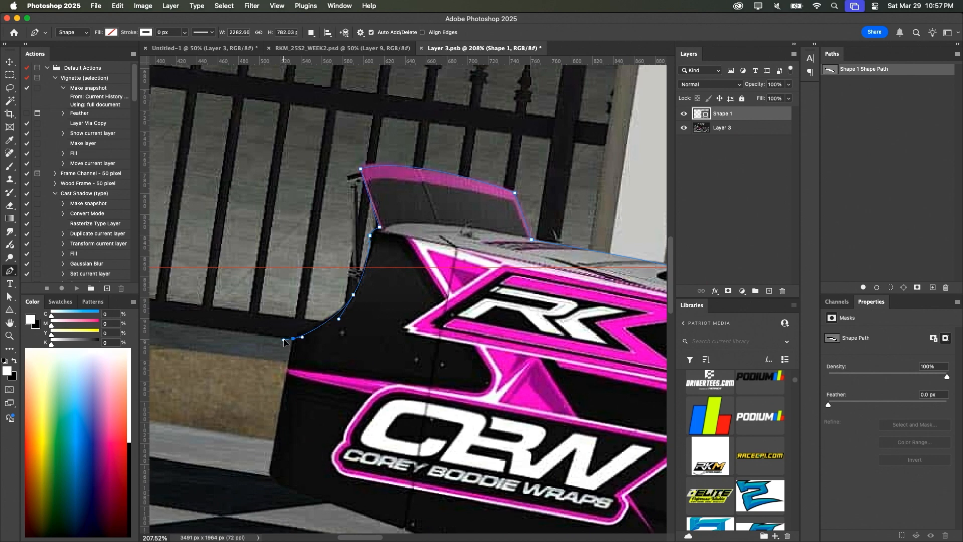
# - Trace the outline along the lower edge of the rear quarter panel to just behind the rear wheel
pyautogui.scroll(-6, 283, 346)
pyautogui.hscroll(3, 282, 346)
pyautogui.click(203, 313)
pyautogui.click(208, 322)
pyautogui.click(406, 397)
pyautogui.scroll(-3, 406, 396)
pyautogui.hscroll(3, 406, 396)
pyautogui.click(545, 410)
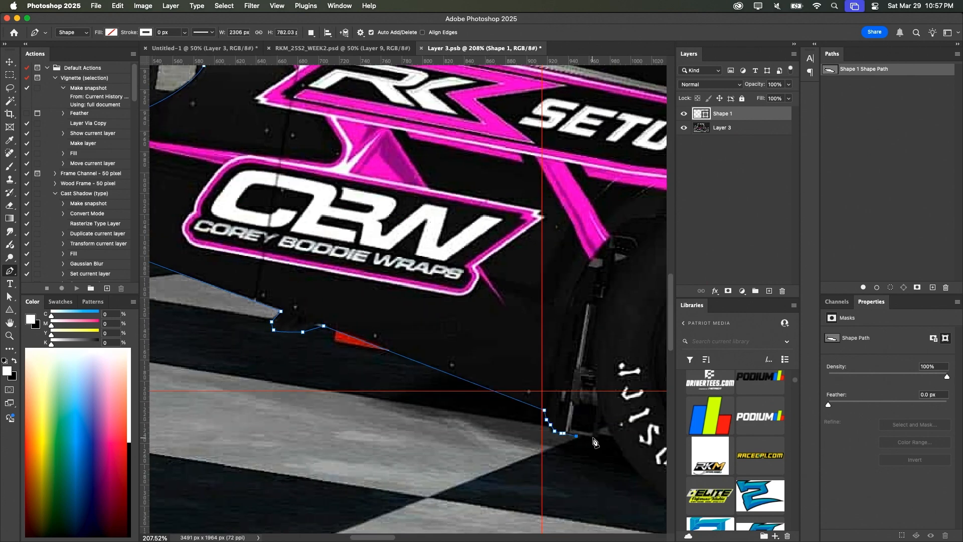
# - Continue the Pen outline around the bottom of the rear tire
pyautogui.click(594, 439)
pyautogui.click(601, 417)
pyautogui.hscroll(5, 601, 416)
pyautogui.scroll(-2, 601, 416)
pyautogui.moveTo(442, 415); pyautogui.dragTo(491, 424)
pyautogui.hscroll(3, 550, 425)
pyautogui.scroll(1, 550, 426)
# - Trace the outline from the rear tire along the side skirt towards the front wheel
pyautogui.moveTo(545, 427); pyautogui.dragTo(513, 411)
pyautogui.click(512, 412)
pyautogui.click(501, 438)
pyautogui.click(499, 448)
pyautogui.click(519, 450)
pyautogui.moveTo(659, 470); pyautogui.dragTo(369, 405)
pyautogui.hscroll(15, 592, 440)
pyautogui.scroll(2, 577, 351)
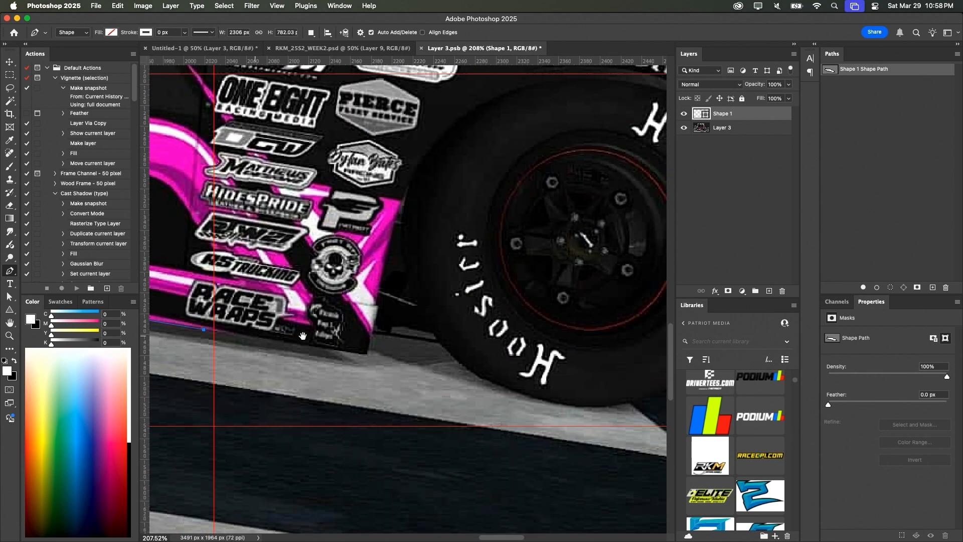
# - Load the completed car outline as a selection and mask the car photo layer with it
pyautogui.scroll(-10, 568, 268)
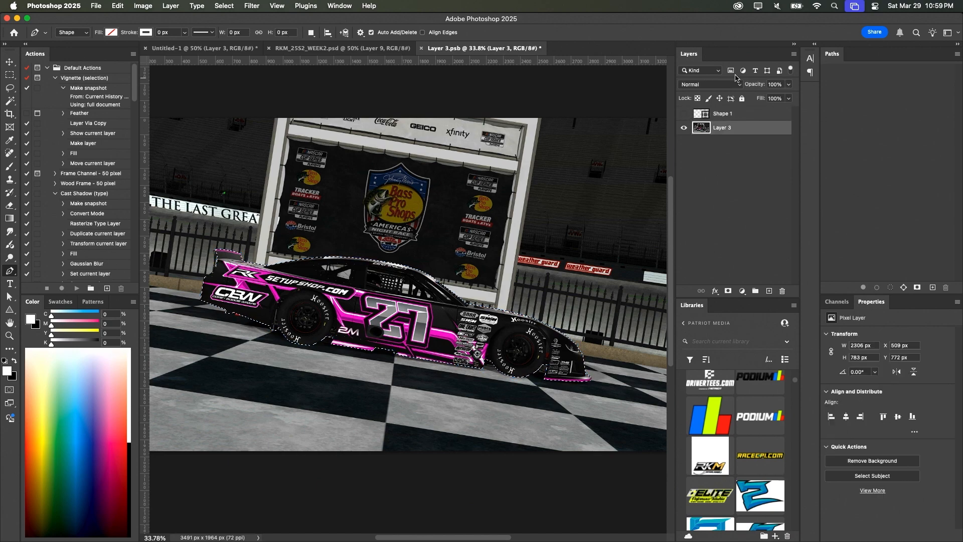
pyautogui.click(725, 134)
pyautogui.click(728, 291)
# - Trace the see-through openings in the rear quarter window as separate Pen shapes
pyautogui.scroll(10, 365, 264)
pyautogui.click(390, 239)
pyautogui.click(387, 293)
pyautogui.click(373, 320)
pyautogui.click(371, 344)
pyautogui.click(250, 311)
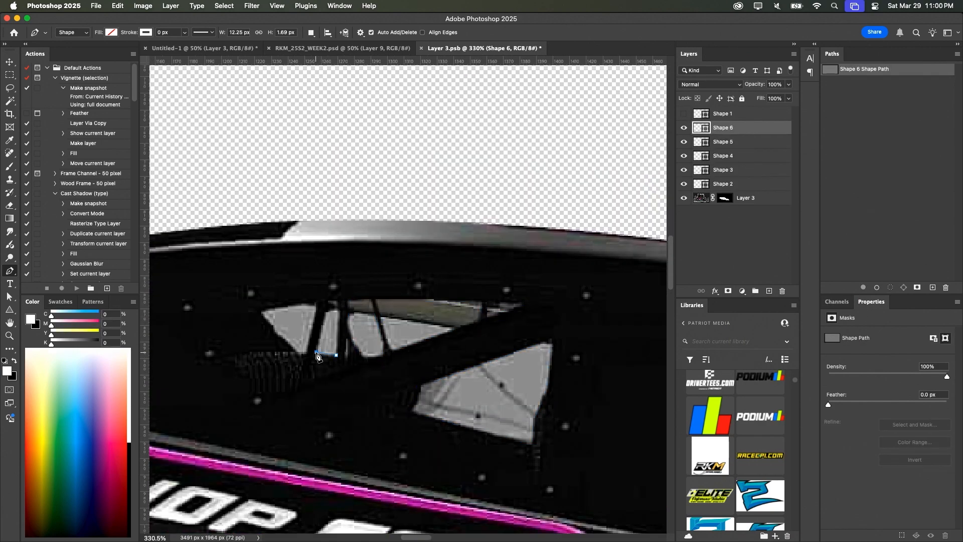
# - Trace the gray opening ahead of the window net and the narrow one beyond the pillar as Pen shapes
pyautogui.hscroll(10, 540, 367)
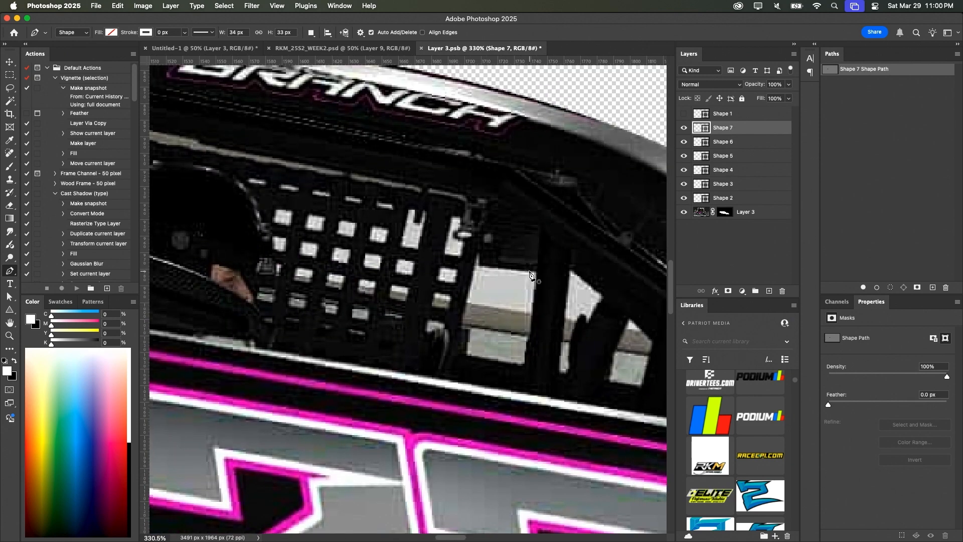
pyautogui.click(535, 272)
pyautogui.hscroll(3, 535, 273)
pyautogui.click(501, 234)
pyautogui.click(490, 339)
pyautogui.click(500, 341)
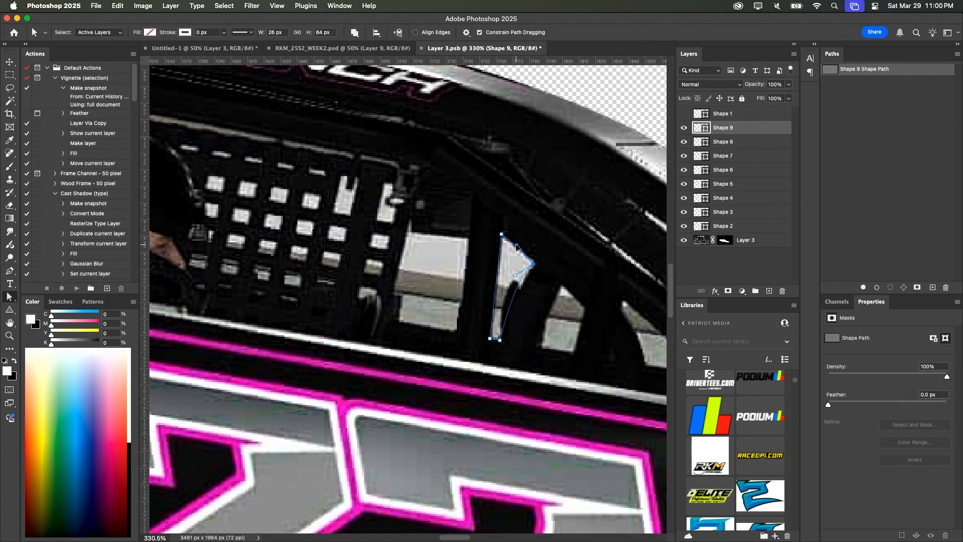
pyautogui.click(516, 244)
# - Trace the remaining openings in the front part of the side window as Pen shapes
pyautogui.hscroll(3, 434, 249)
pyautogui.scroll(-2, 434, 249)
pyautogui.click(430, 225)
pyautogui.hscroll(3, 391, 225)
pyautogui.scroll(-1, 391, 226)
pyautogui.click(355, 225)
pyautogui.click(357, 239)
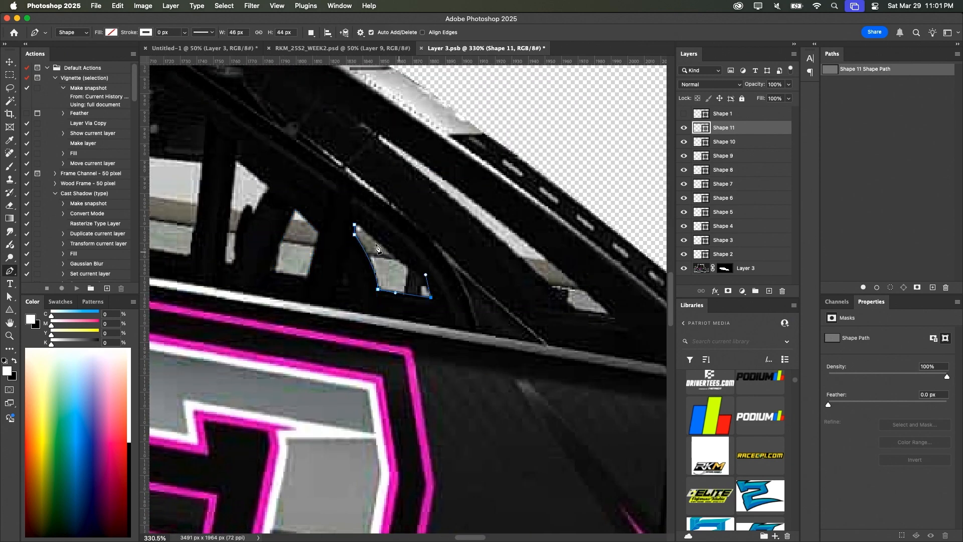
# - Trace the long, narrow see-through strip beside the windshield pillar as a Pen shape
pyautogui.moveTo(507, 301); pyautogui.dragTo(341, 367)
pyautogui.click(440, 380)
pyautogui.moveTo(408, 375); pyautogui.dragTo(364, 327)
pyautogui.moveTo(212, 205); pyautogui.dragTo(192, 193)
pyautogui.scroll(-5, 536, 480)
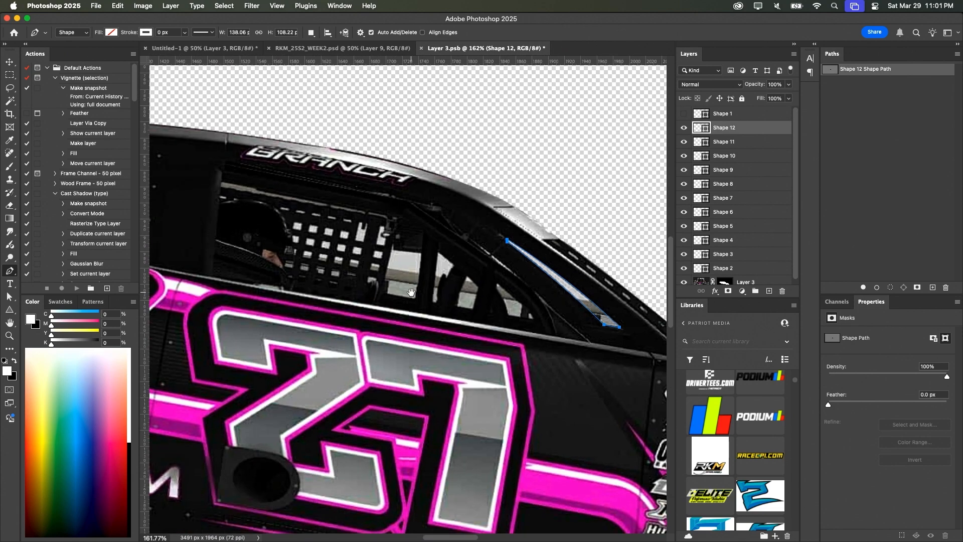
pyautogui.scroll(6, 422, 241)
pyautogui.click(426, 311)
pyautogui.click(441, 244)
pyautogui.press('super+z')
pyautogui.press('super+z')
# - Load Shape 2 through Shape 12 as a selection, group the car layer, and mask the window openings out of the group
pyautogui.scroll(-7, 431, 251)
pyautogui.scroll(2, 532, 401)
pyautogui.click(723, 266)
pyautogui.press('v')
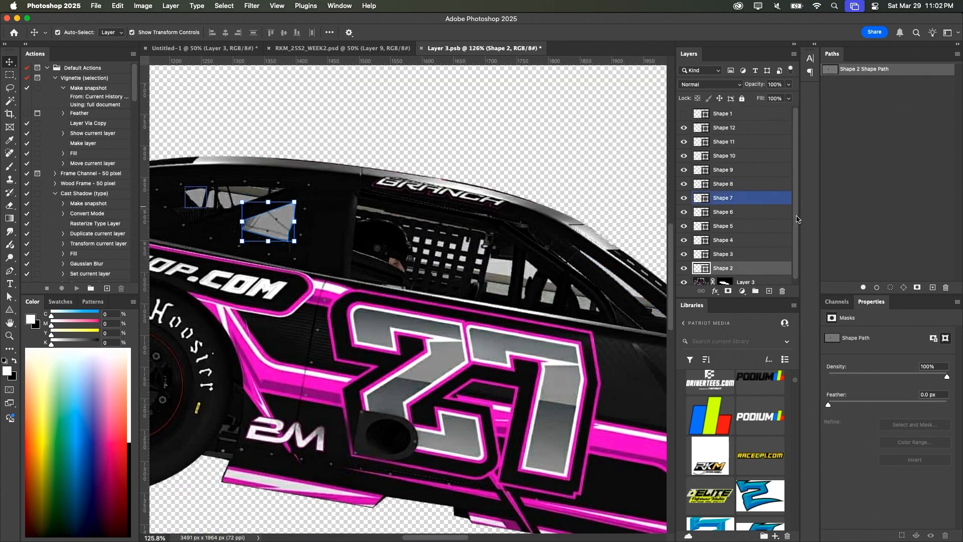
pyautogui.keyDown('super'); pyautogui.click(755, 291); pyautogui.keyUp('super')
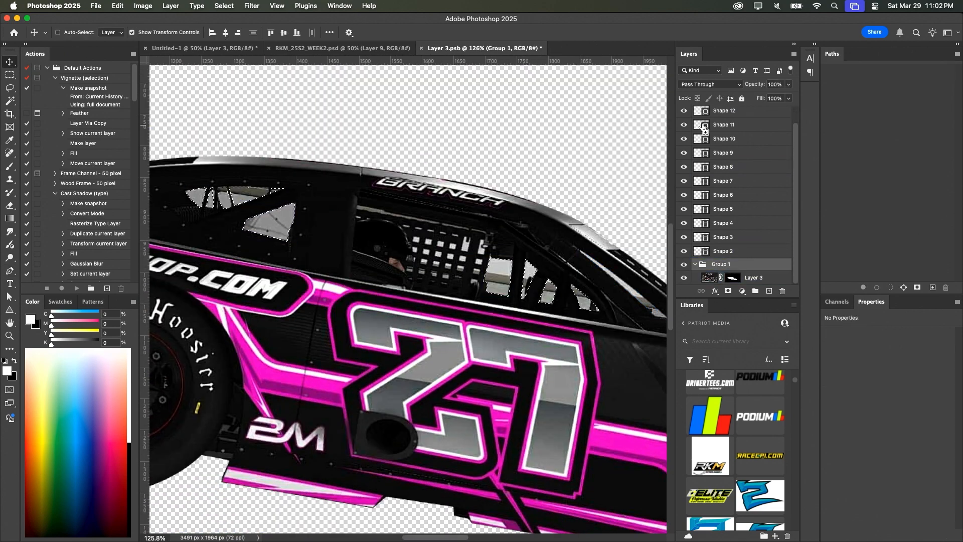
pyautogui.scroll(-5, 479, 269)
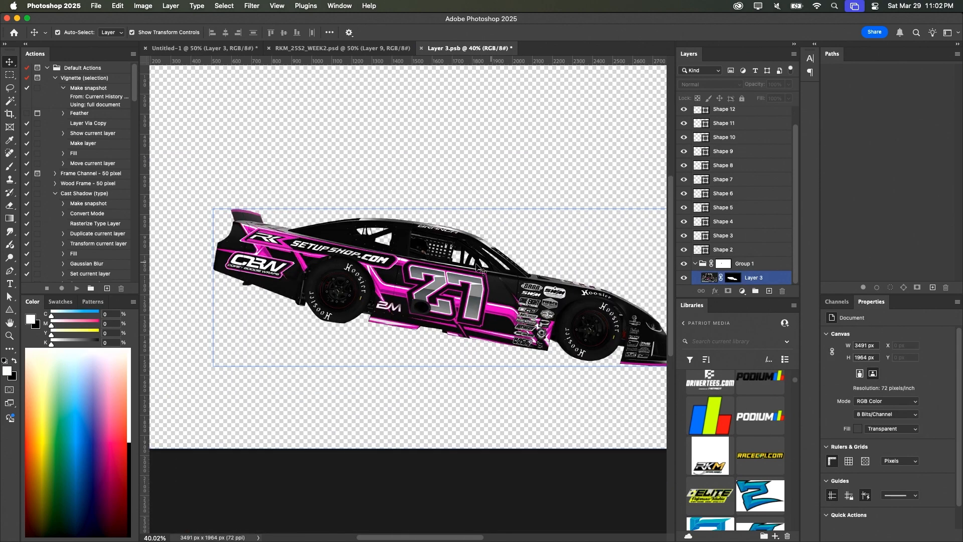
# - Try to mask a second group around Group 1 using a Magic Wand selection, and undo it
pyautogui.scroll(6, 455, 256)
pyautogui.press('w')
pyautogui.click(552, 241)
pyautogui.click(744, 263)
pyautogui.press('super+g')
pyautogui.click(728, 291)
pyautogui.scroll(-7, 501, 291)
pyautogui.press('v')
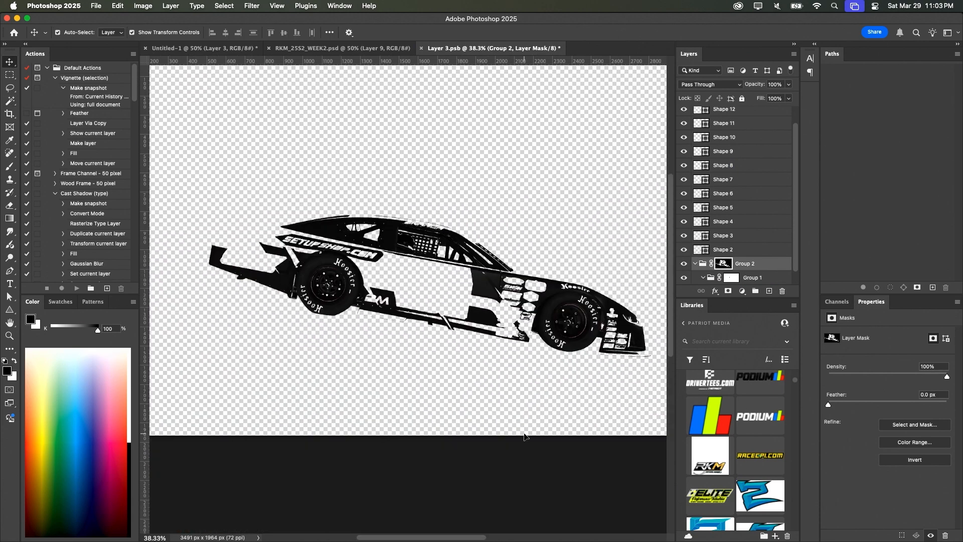
pyautogui.press('super+z')
pyautogui.press('super+z')
# - Select the window net's openings with the Magic Wand, brush them out on Group 1's mask, and deselect
pyautogui.scroll(5, 447, 246)
pyautogui.press('w')
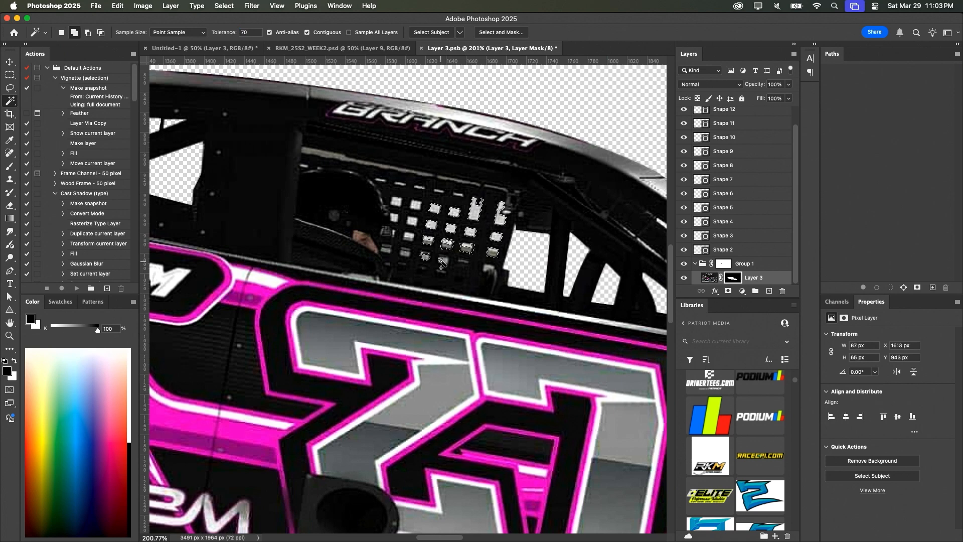
pyautogui.keyDown('shift'); pyautogui.click(386, 248); pyautogui.keyUp('shift')
pyautogui.click(724, 263)
pyautogui.press('b')
pyautogui.scroll(-2, 457, 257)
pyautogui.rightClick(380, 195)
pyautogui.moveTo(447, 223); pyautogui.dragTo(395, 258)
pyautogui.press('super+d')
# - Add a bright green solid color fill layer and place it beneath Group 1
pyautogui.scroll(-3, 488, 246)
pyautogui.click(743, 291)
pyautogui.click(755, 303)
pyautogui.moveTo(755, 263); pyautogui.dragTo(753, 244)
pyautogui.scroll(5, 431, 231)
pyautogui.scroll(-6, 577, 301)
# - Toggle Group 1's layer mask to compare the window net cutouts against the green backdrop
pyautogui.rightClick(722, 248)
pyautogui.click(738, 256)
pyautogui.rightClick(723, 251)
pyautogui.click(738, 258)
pyautogui.press('super+z')
pyautogui.scroll(6, 585, 302)
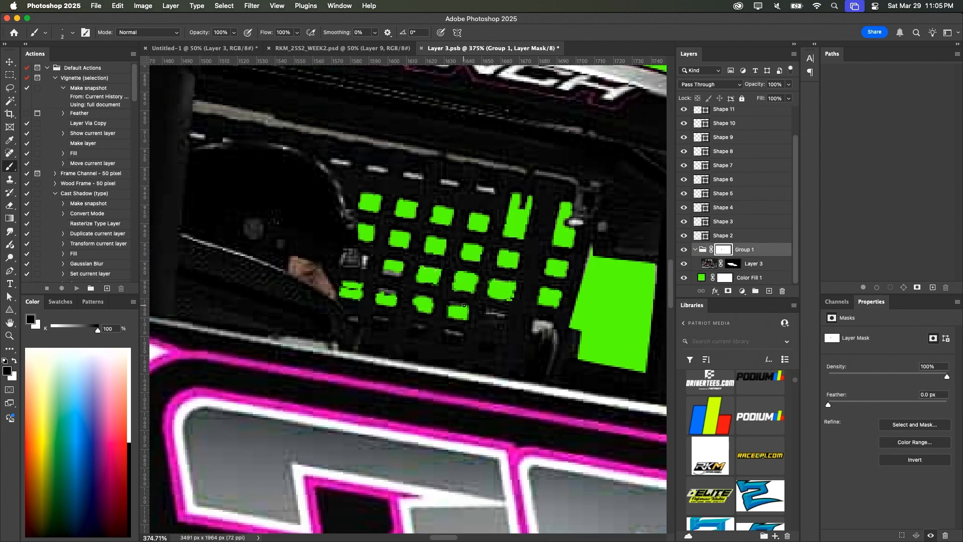
# - Hide the green color fill layer and convert Group 1 to a smart object
pyautogui.scroll(-6, 363, 266)
pyautogui.scroll(6, 363, 273)
pyautogui.scroll(-6, 450, 242)
pyautogui.press('v')
pyautogui.click(684, 278)
pyautogui.scroll(-6, 450, 241)
pyautogui.rightClick(747, 250)
pyautogui.click(789, 467)
pyautogui.scroll(6, 485, 255)
# - Open Group 1's smart object contents and apply the Camera Raw filter to the car layer with texture +100 and increased clarity
pyautogui.doubleClick(704, 265)
pyautogui.click(252, 5)
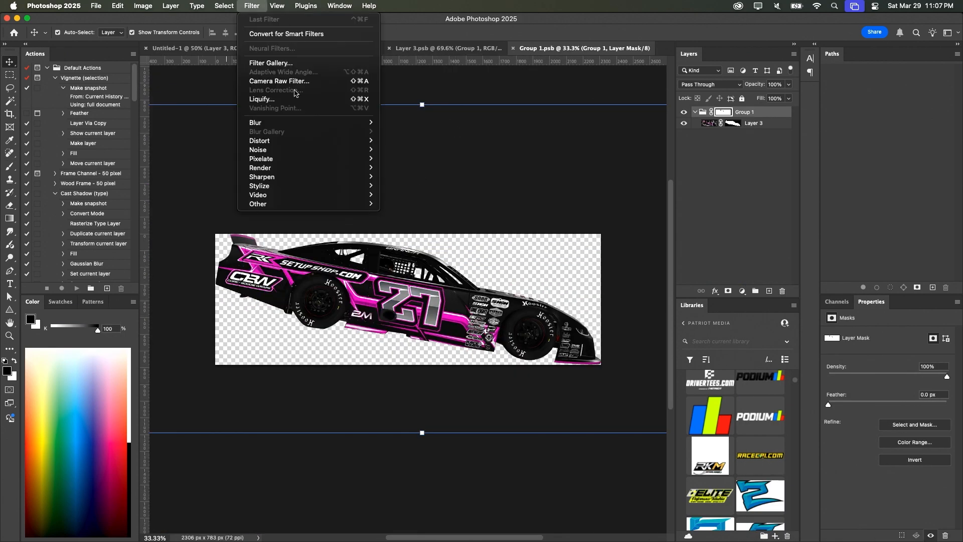
pyautogui.click(281, 83)
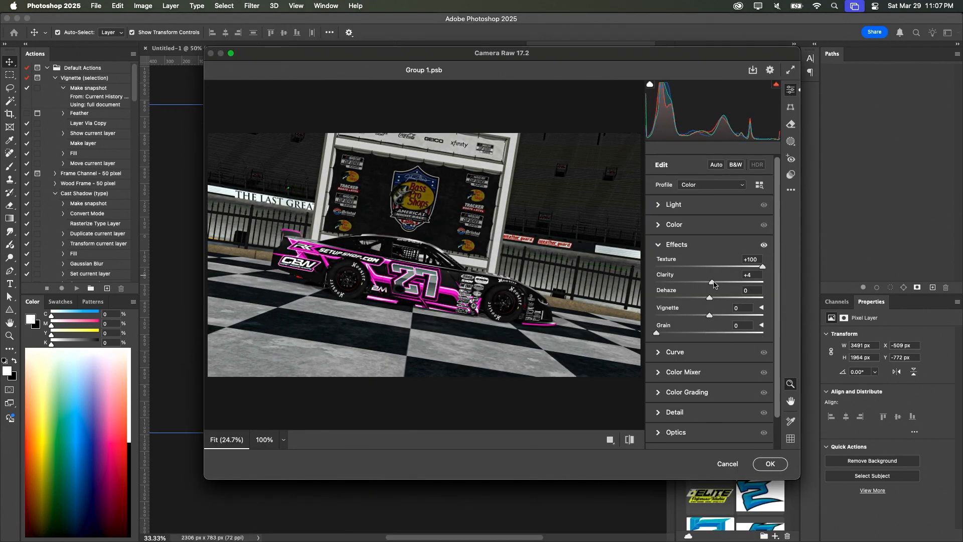
pyautogui.click(667, 413)
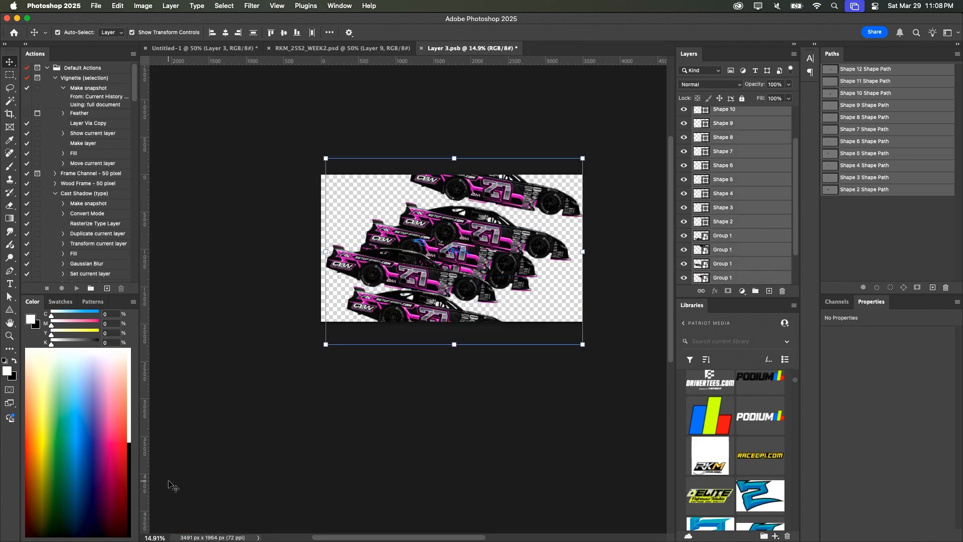
# - Close Layer 3.psb and place the car cut-out below the AVAILABLE text at about 50% scale, rotated about -9.75°
pyautogui.press('super+w')
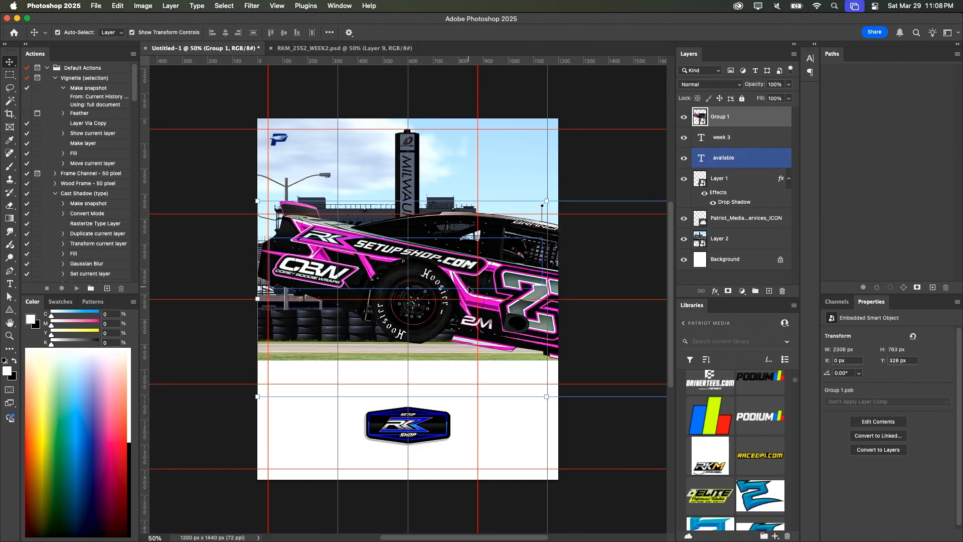
pyautogui.moveTo(494, 301); pyautogui.dragTo(433, 314)
pyautogui.moveTo(488, 201); pyautogui.dragTo(470, 201)
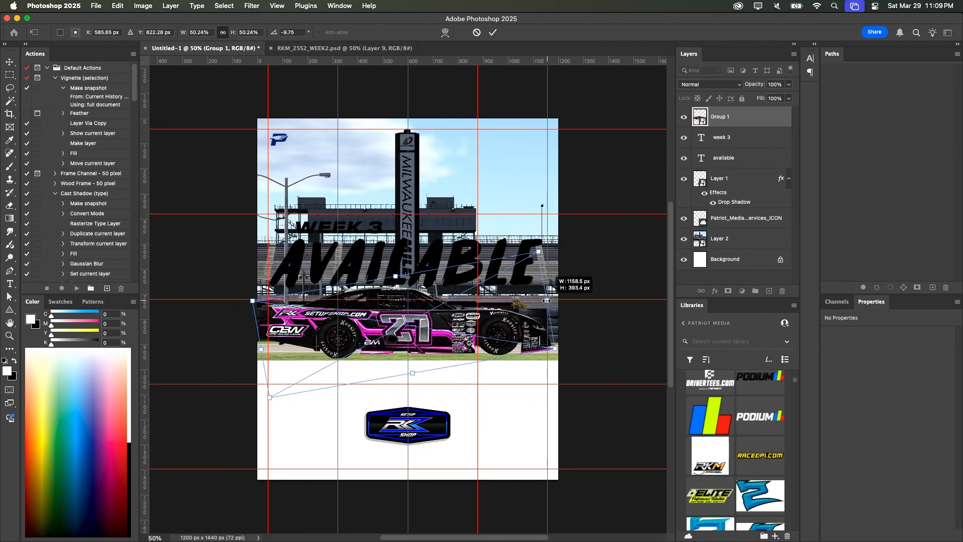
pyautogui.moveTo(555, 393); pyautogui.dragTo(598, 133)
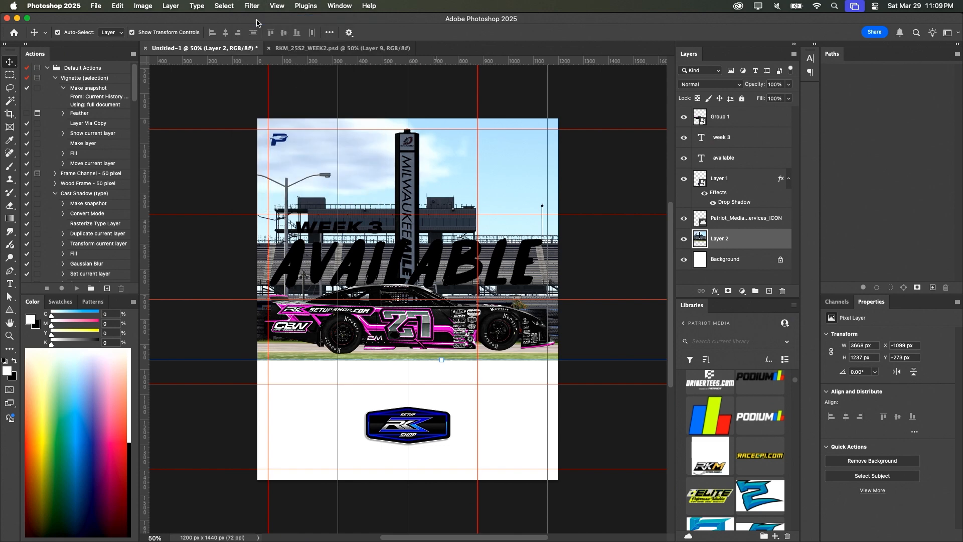
# - Shift the Milwaukee Mile background about 23 px right, hide the guides, and put the background layer in a group
pyautogui.moveTo(493, 174); pyautogui.dragTo(498, 174)
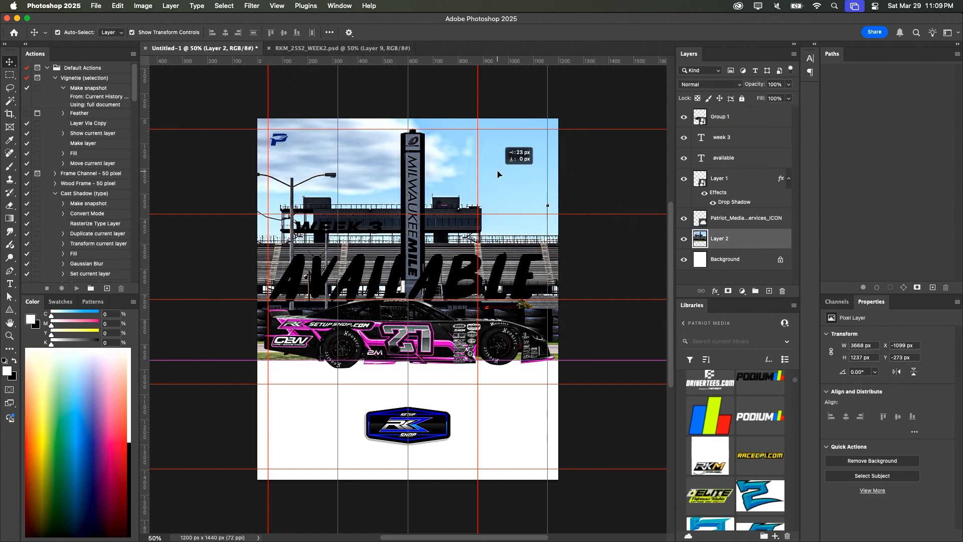
pyautogui.press('super+;')
pyautogui.press('super+g')
pyautogui.click(662, 230)
pyautogui.click(728, 251)
# - Add a black-to-white Gradient Map adjustment layer and place it above Layer 2 inside Group 2
pyautogui.click(204, 390)
pyautogui.click(14, 361)
pyautogui.click(742, 291)
pyautogui.click(762, 501)
pyautogui.moveTo(722, 116); pyautogui.dragTo(727, 246)
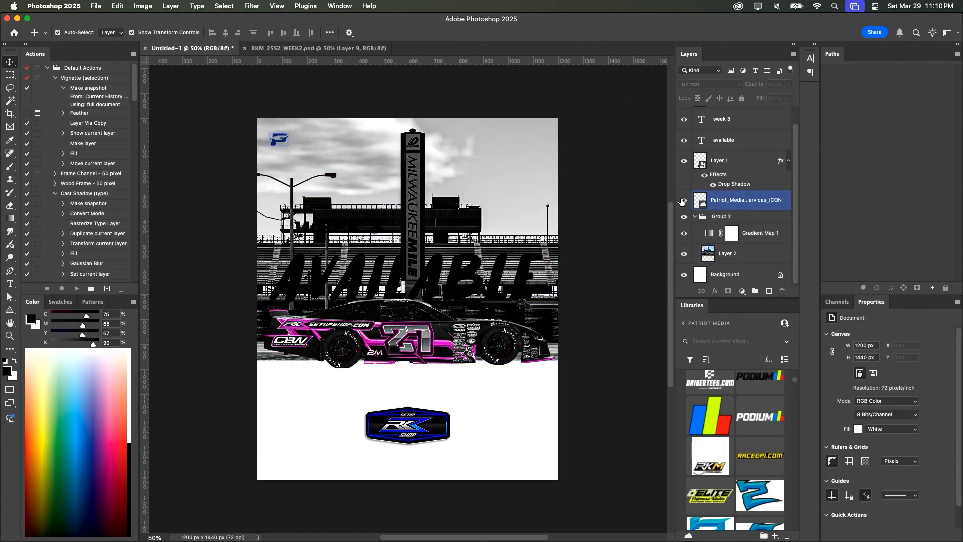
# - Try other blend modes on the gradient map layer and lower its opacity to about 89%
pyautogui.click(710, 84)
pyautogui.click(693, 377)
pyautogui.click(710, 84)
pyautogui.click(697, 15)
pyautogui.click(755, 84)
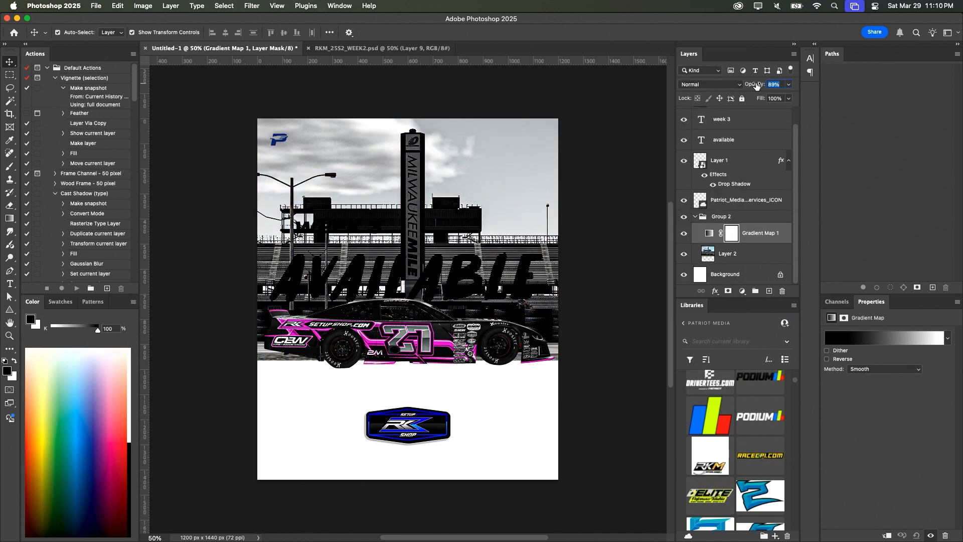
pyautogui.click(710, 84)
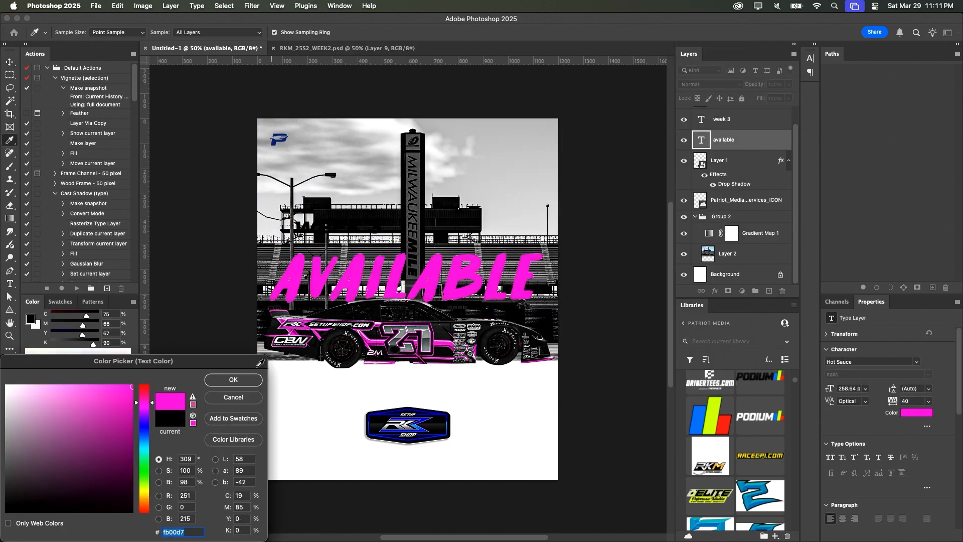
# - Open Layer 2's smart object contents, select the sky, and make a work path from the selection
pyautogui.doubleClick(710, 253)
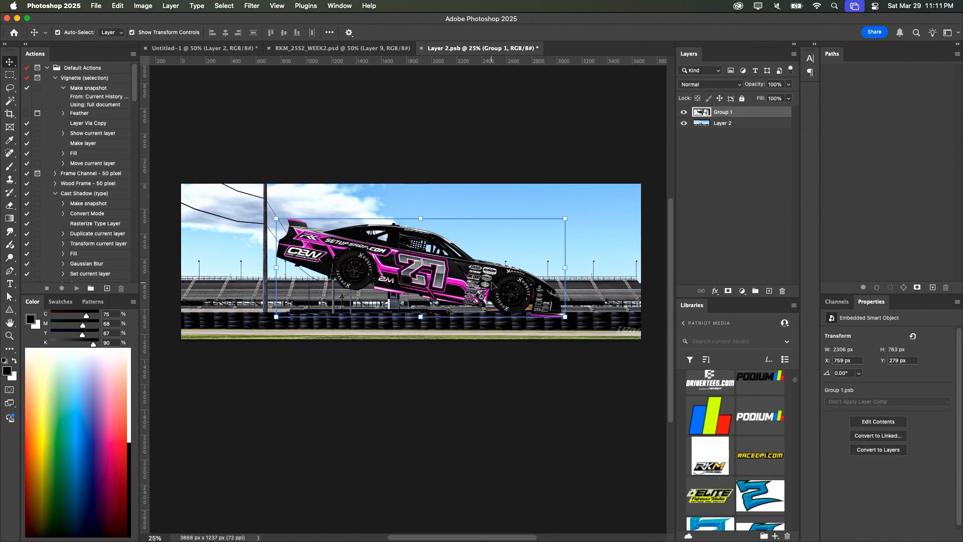
pyautogui.click(224, 6)
pyautogui.click(259, 122)
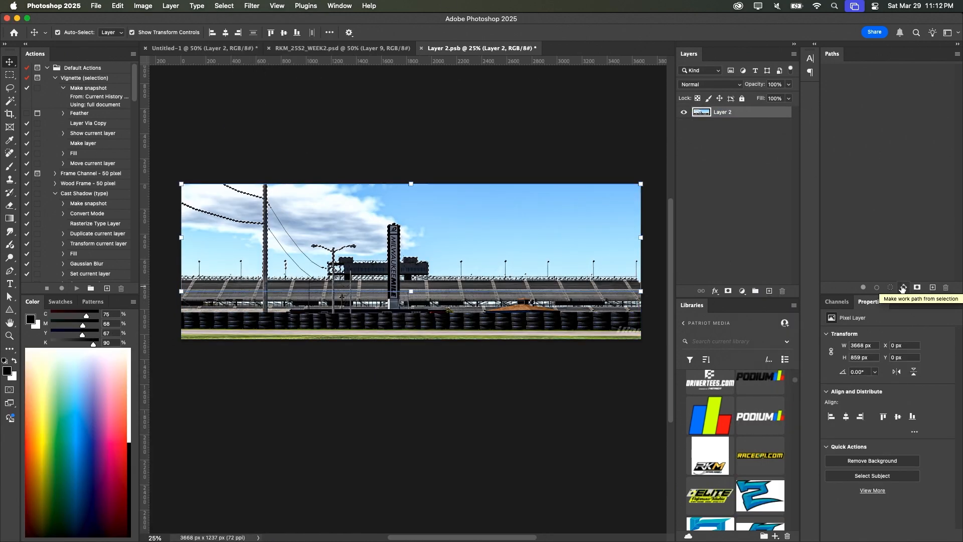
pyautogui.click(903, 288)
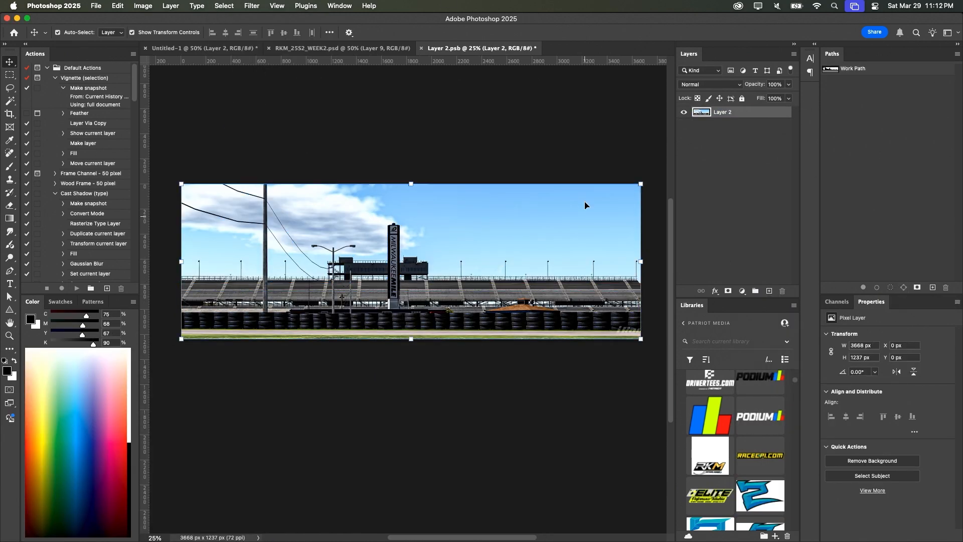
# - Load the work path as a selection, mask Layer 2 with it, and invert the mask to hide the sky
pyautogui.click(833, 70)
pyautogui.keyDown('super'); pyautogui.click(832, 73); pyautogui.keyUp('super')
pyautogui.click(728, 291)
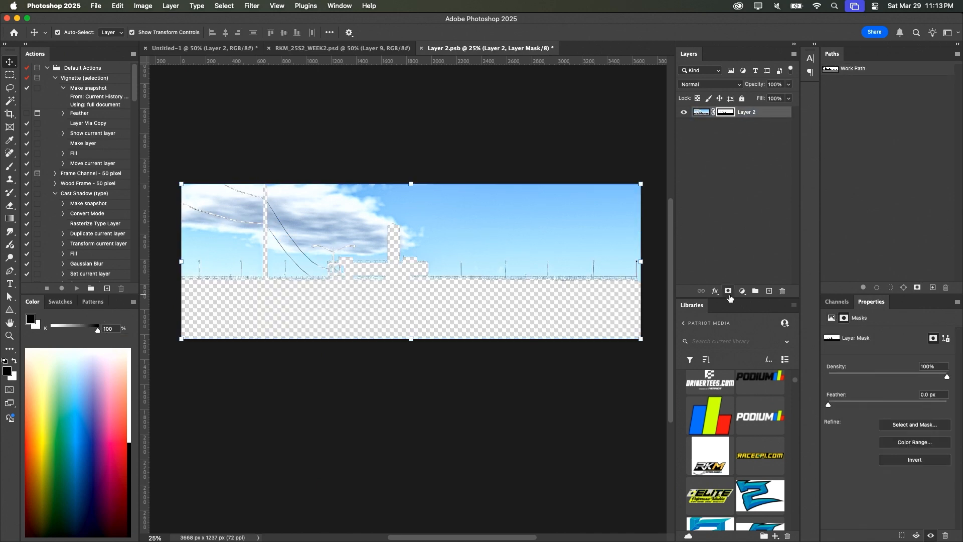
pyautogui.press('super+i')
# - Add a black solid color fill layer and place it beneath Layer 2
pyautogui.click(743, 291)
pyautogui.click(769, 302)
pyautogui.press('Return')
pyautogui.moveTo(742, 112); pyautogui.dragTo(700, 248)
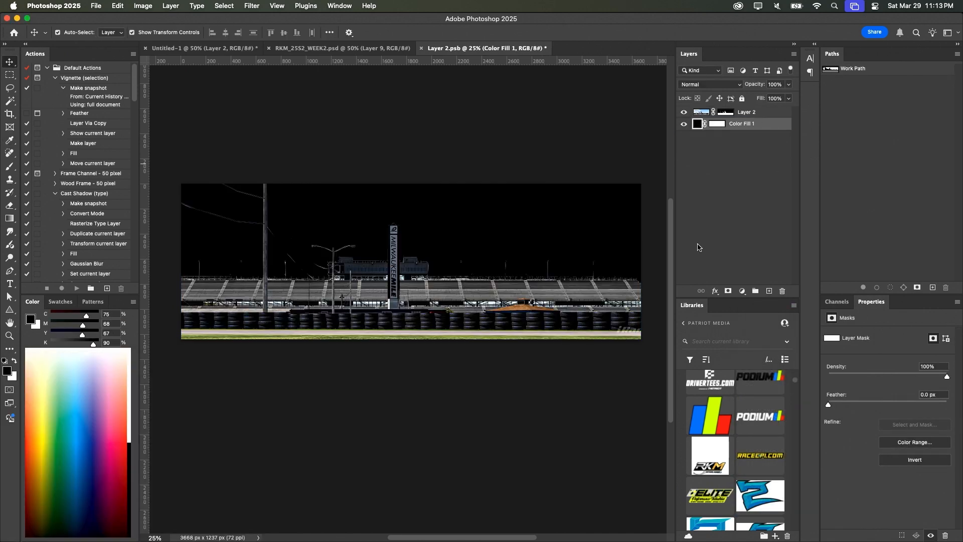
# - Hide the black fill layer, and save and close Layer 2.psb
pyautogui.click(684, 124)
pyautogui.press('super+s')
pyautogui.click(421, 49)
# - Add a white solid color fill layer directly above the Background layer
pyautogui.scroll(-3, 737, 266)
pyautogui.click(739, 273)
pyautogui.click(743, 291)
pyautogui.click(769, 302)
pyautogui.moveTo(6, 510); pyautogui.dragTo(2, 385)
pyautogui.press('Return')
pyautogui.click(476, 246)
# - Add a layer mask to Layer 2 and brush out leftover marks around the press box above the grandstand
pyautogui.press('b')
pyautogui.scroll(5, 477, 232)
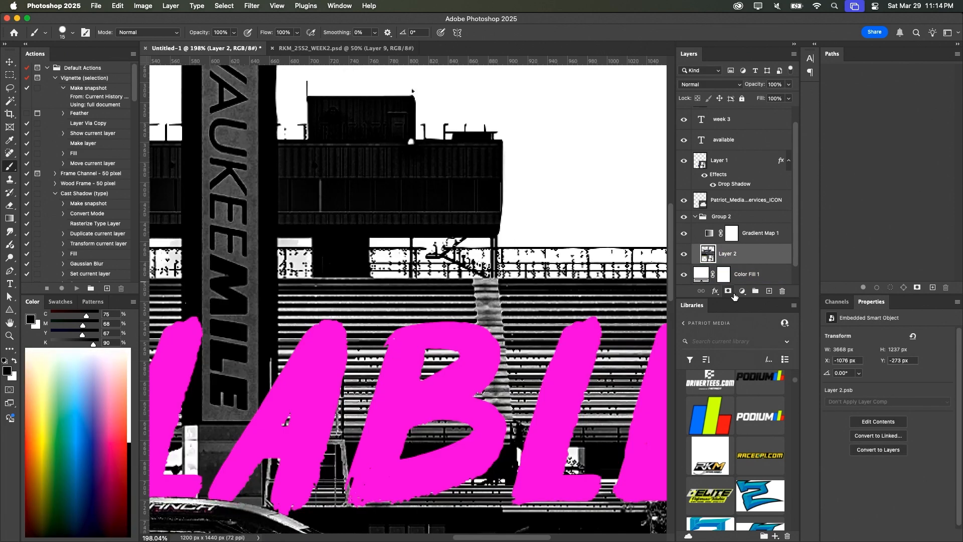
pyautogui.click(728, 291)
pyautogui.scroll(-4, 589, 310)
pyautogui.moveTo(589, 310); pyautogui.dragTo(311, 293)
pyautogui.moveTo(255, 276); pyautogui.dragTo(398, 272)
pyautogui.moveTo(242, 268); pyautogui.dragTo(426, 278)
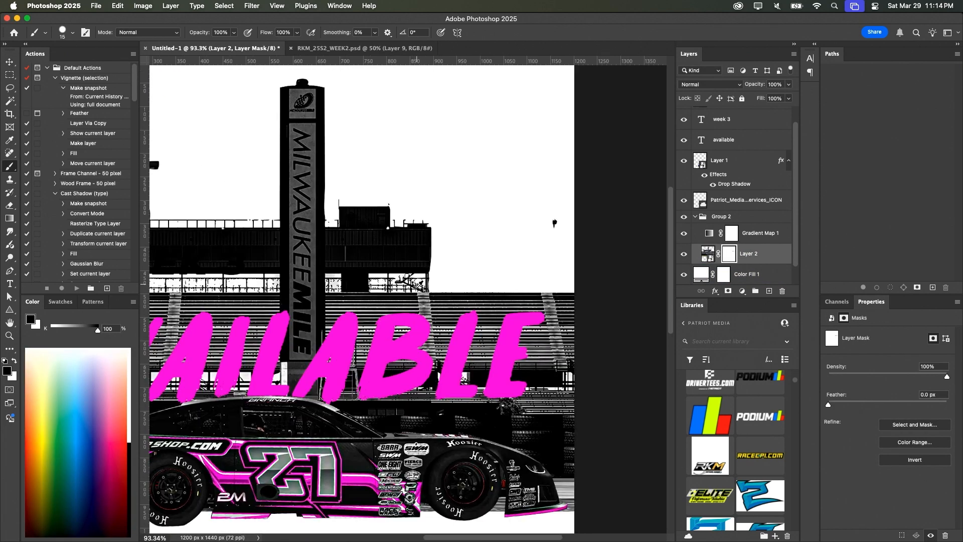
pyautogui.scroll(5, 427, 277)
pyautogui.press('[')
pyautogui.press('[')
pyautogui.press('[')
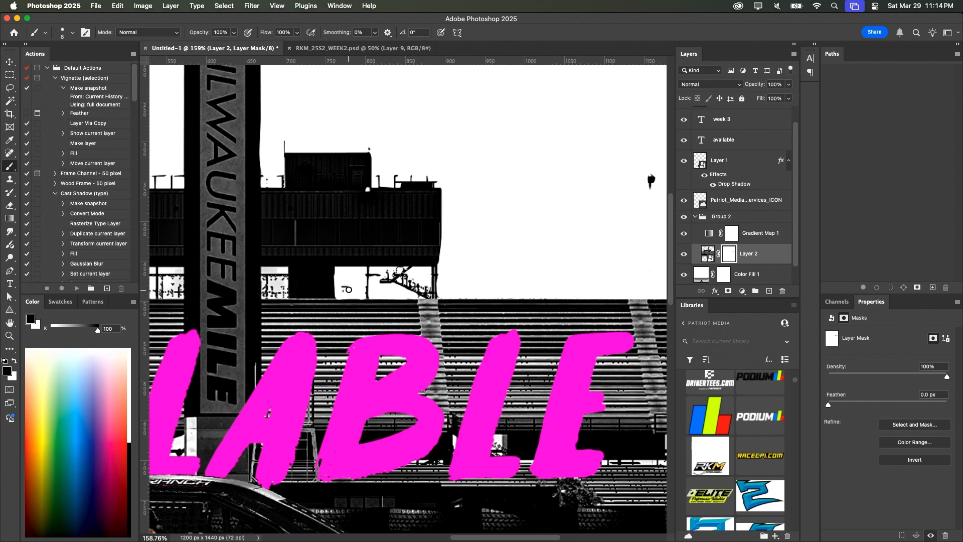
# - Draw small Pen tool shapes over the railing gaps beneath the press box and beside the light pole
pyautogui.scroll(-2, 372, 274)
pyautogui.press('p')
pyautogui.click(462, 308)
pyautogui.click(485, 335)
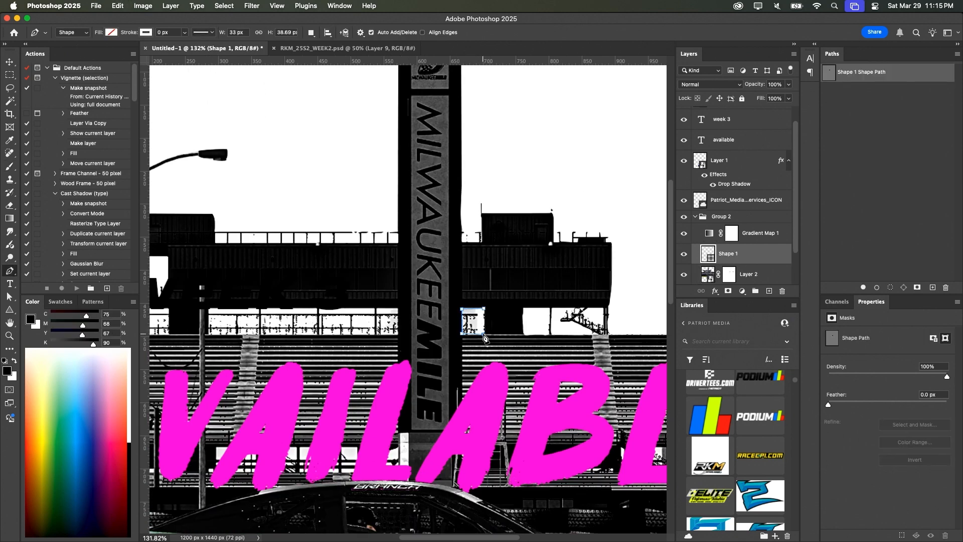
pyautogui.hscroll(-10, 378, 340)
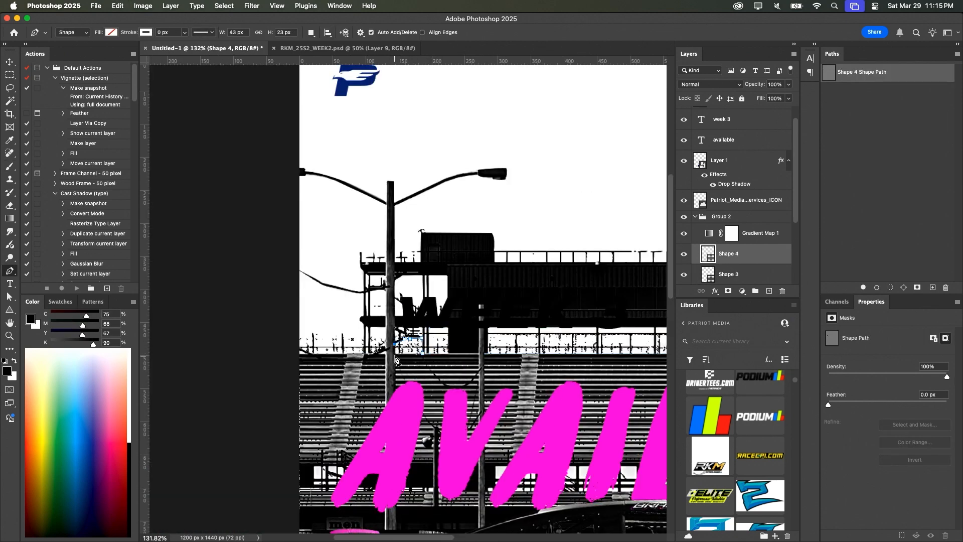
pyautogui.scroll(-3, 735, 201)
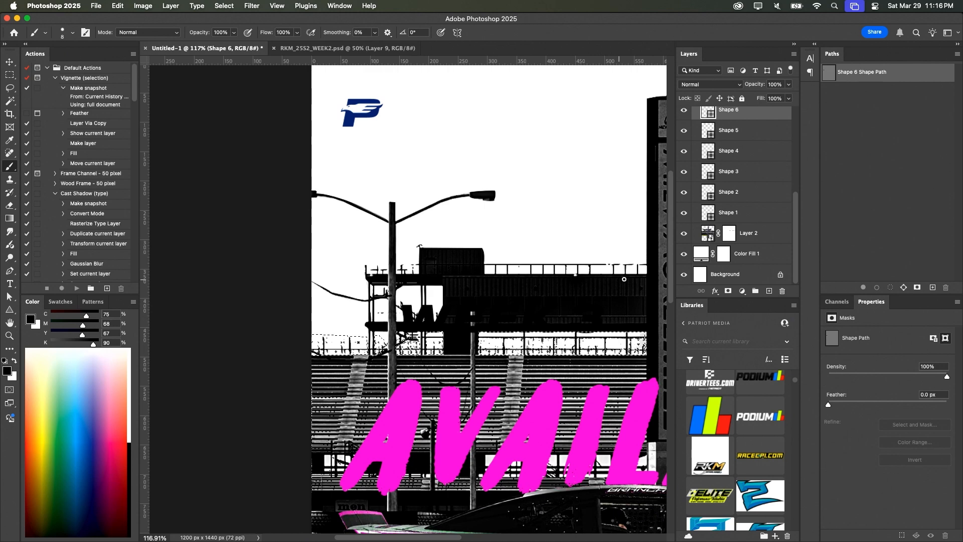
# - Brush out the stray wires beside the light pole on Layer 2's mask
pyautogui.click(729, 233)
pyautogui.press('b')
pyautogui.scroll(-4, 388, 244)
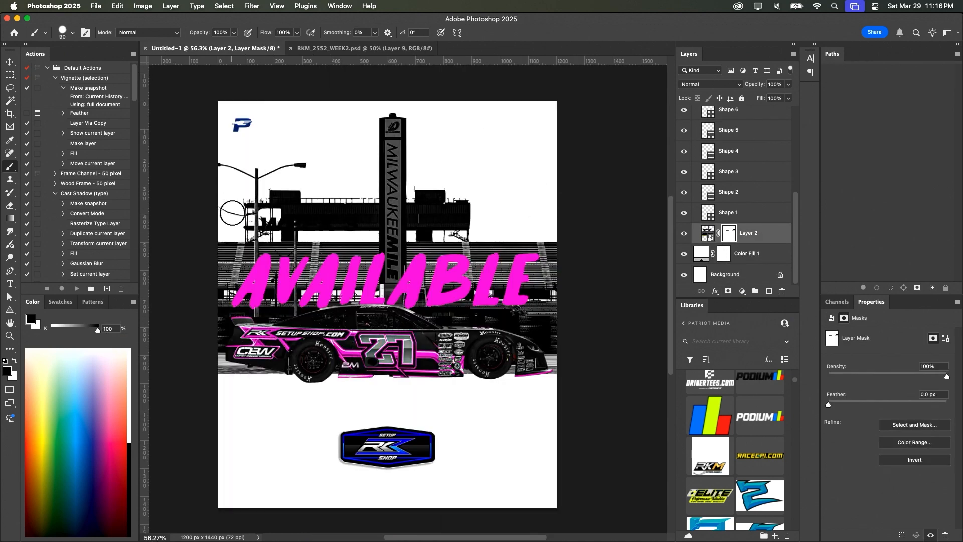
pyautogui.press('v')
pyautogui.click(627, 175)
# - Duplicate Layer 2 and apply a Motion Blur to the copy with angle 0° and distance 20 pixels
pyautogui.click(756, 236)
pyautogui.press('super+j')
pyautogui.click(708, 233)
pyautogui.click(252, 6)
pyautogui.moveTo(264, 152)
pyautogui.click(384, 219)
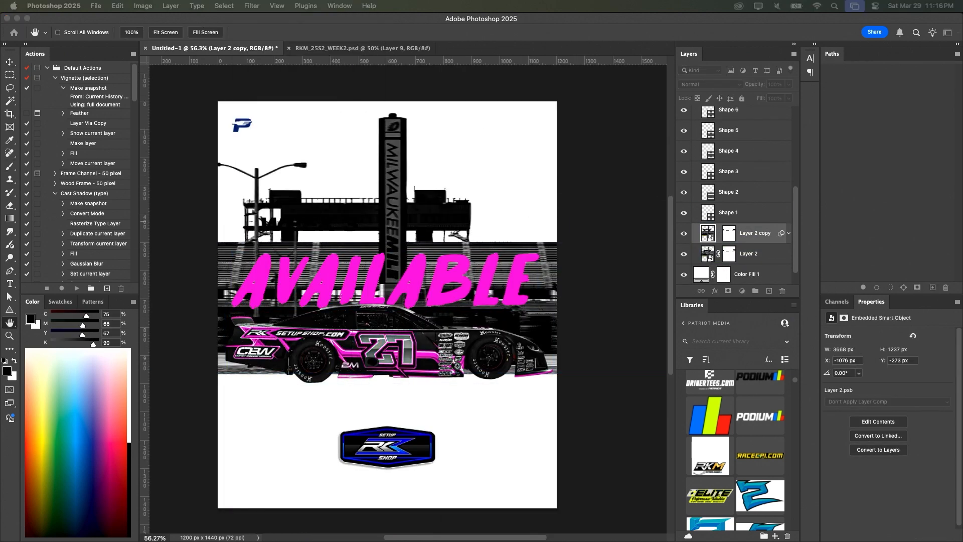
pyautogui.moveTo(558, 287); pyautogui.dragTo(565, 288)
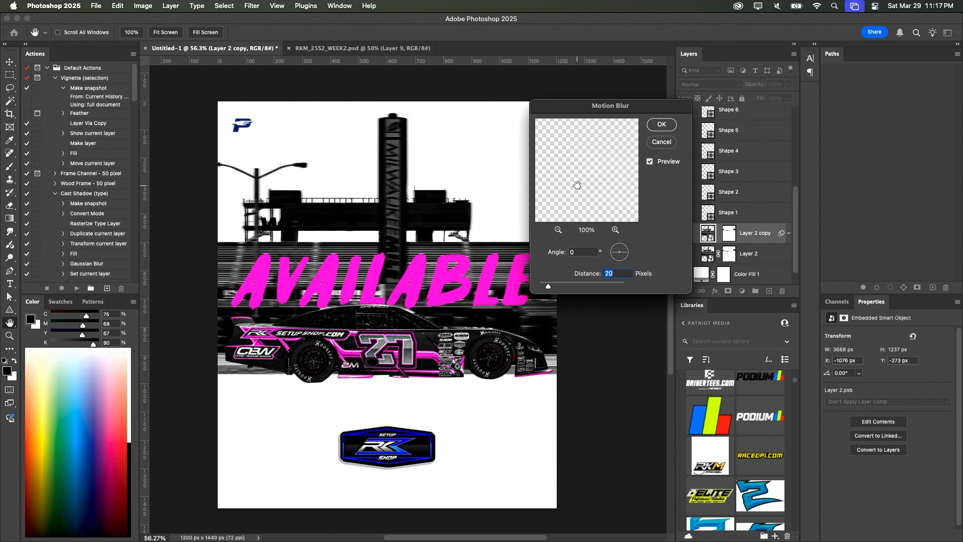
pyautogui.click(661, 124)
# - Put the blurred Layer 2 copy in a new group and add a layer mask to the group
pyautogui.click(755, 291)
pyautogui.moveTo(757, 254); pyautogui.dragTo(753, 229)
pyautogui.click(728, 291)
# - Fade the blur from the upper background on Group 3's mask with a soft 400 px brush at 12% flow, and show Layer 2
pyautogui.press('b')
pyautogui.rightClick(449, 183)
pyautogui.scroll(-3, 742, 216)
pyautogui.scroll(-4, 397, 236)
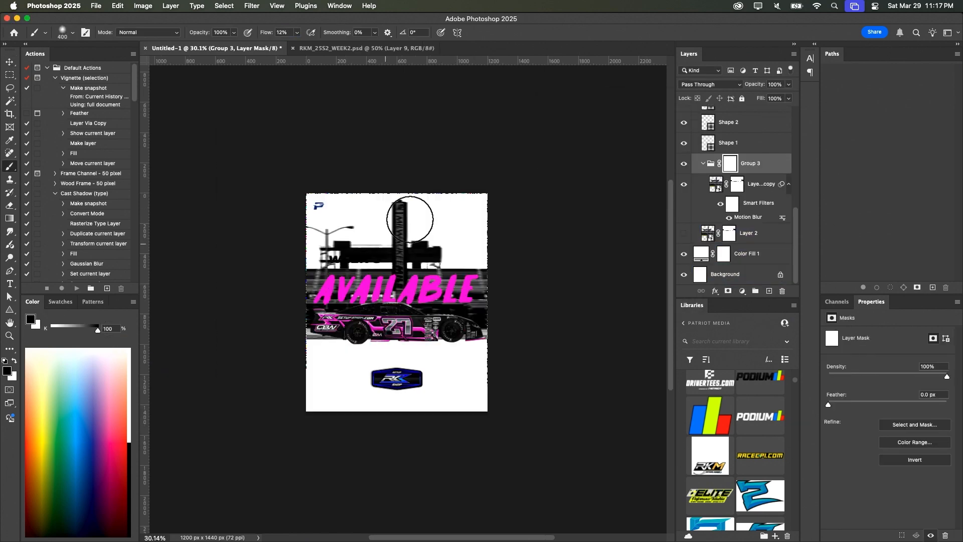
pyautogui.moveTo(410, 219); pyautogui.dragTo(561, 260)
pyautogui.click(683, 233)
pyautogui.press('v')
# - Place the week 3 text layer above Group 1 and move the text to the right end of AVAILABLE
pyautogui.scroll(4, 410, 268)
pyautogui.click(569, 211)
pyautogui.click(602, 210)
pyautogui.scroll(10, 736, 176)
pyautogui.click(736, 135)
pyautogui.moveTo(736, 133); pyautogui.dragTo(727, 111)
pyautogui.moveTo(335, 168); pyautogui.dragTo(538, 188)
# - Add a white stroke layer style to the week 3 text
pyautogui.doubleClick(747, 119)
pyautogui.click(610, 245)
pyautogui.click(731, 269)
pyautogui.click(232, 380)
pyautogui.click(928, 165)
pyautogui.scroll(-5, 567, 316)
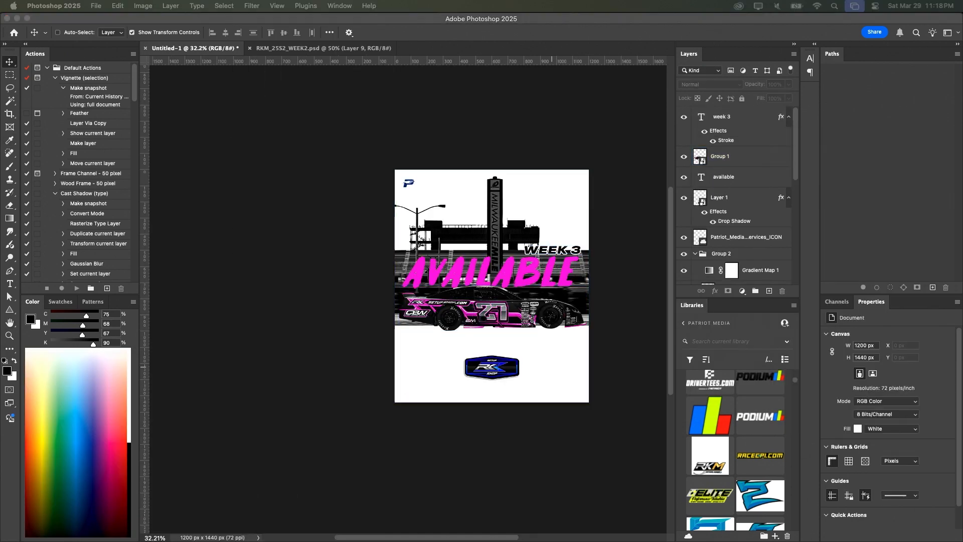
# - Paste the track surface image, move its layer beneath Layer 2, and fit it under the car
pyautogui.press('super+v')
pyautogui.moveTo(466, 353); pyautogui.dragTo(500, 359)
pyautogui.scroll(3, 502, 351)
pyautogui.click(684, 116)
pyautogui.click(684, 117)
pyautogui.moveTo(732, 116); pyautogui.dragTo(770, 243)
pyautogui.moveTo(460, 415); pyautogui.dragTo(460, 423)
pyautogui.moveTo(460, 140); pyautogui.dragTo(460, 124)
# - Add an inverted layer mask to the track surface layer and brush the pavement in beneath the car
pyautogui.click(728, 291)
pyautogui.press('super+i')
pyautogui.press('b')
pyautogui.moveTo(532, 329); pyautogui.dragTo(312, 327)
pyautogui.press('v')
pyautogui.click(855, 170)
# - Change the Color Fill 1 layer to the magenta #fb00d7 sampled from the AVAILABLE text
pyautogui.click(703, 142)
pyautogui.doubleClick(701, 253)
pyautogui.click(436, 251)
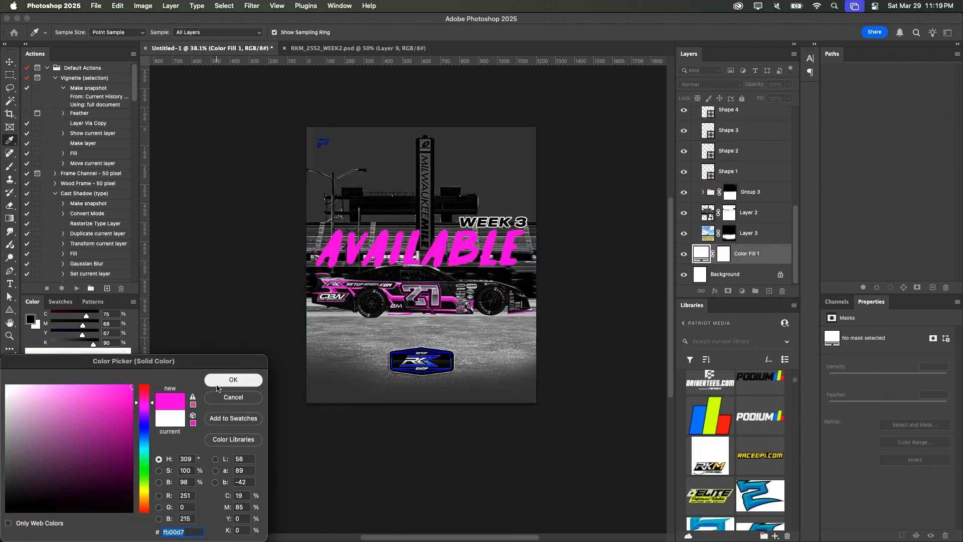
pyautogui.click(233, 381)
# - Delete all the Pen shape layers from Group 2
pyautogui.scroll(4, 731, 201)
pyautogui.click(731, 164)
pyautogui.keyDown('shift'); pyautogui.click(732, 268); pyautogui.keyUp('shift')
pyautogui.press('BackSpace')
pyautogui.click(718, 173)
pyautogui.scroll(-3, 718, 211)
pyautogui.scroll(-2, 739, 246)
# - Group Group 3, Layer 2 and Layer 3 together, and clip the gradient map to the new group
pyautogui.click(751, 192)
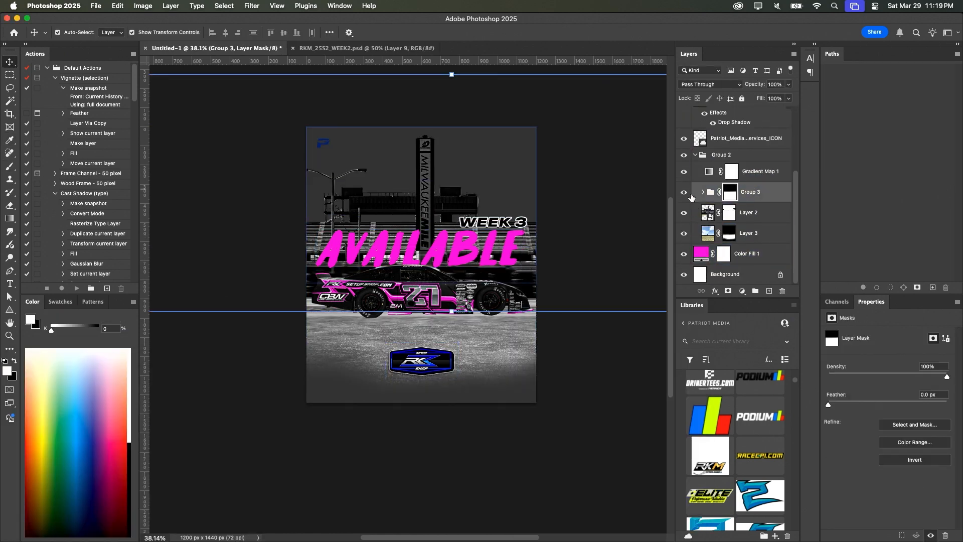
pyautogui.keyDown('shift'); pyautogui.click(747, 233); pyautogui.keyUp('shift')
pyautogui.press('super+g')
pyautogui.keyDown('alt'); pyautogui.click(732, 229); pyautogui.keyUp('alt')
# - Set the week 3 text color to white and its stroke color to magenta #fb00d7
pyautogui.click(493, 222)
pyautogui.click(910, 411)
pyautogui.click(233, 379)
pyautogui.doubleClick(726, 140)
pyautogui.click(731, 269)
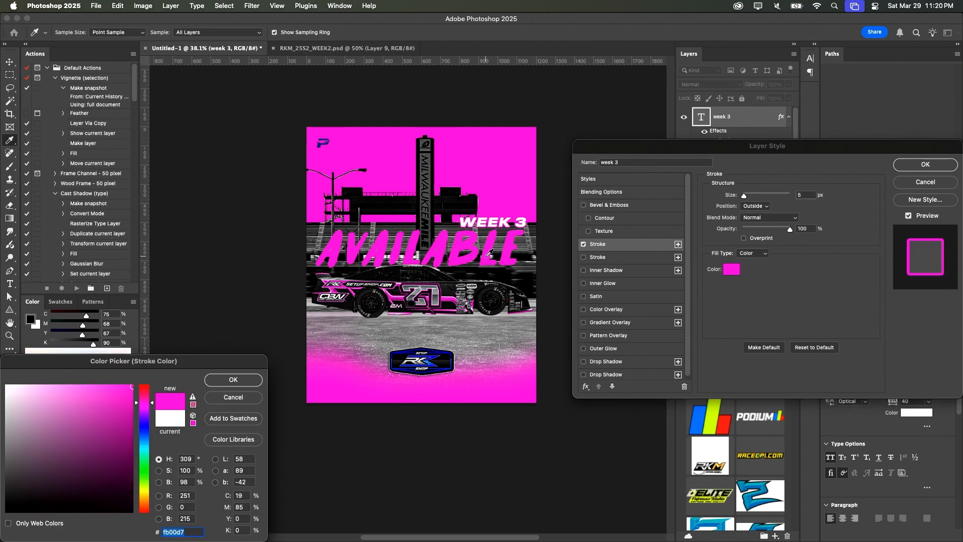
pyautogui.click(232, 380)
pyautogui.click(929, 164)
# - Move the Patriot Media icon into the poster's upper-left guide corner, showing the guides only for the alignment
pyautogui.click(322, 144)
pyautogui.press('super+semicolon')
pyautogui.moveTo(332, 152); pyautogui.dragTo(321, 137)
pyautogui.click(258, 172)
pyautogui.press('super+semicolon')
pyautogui.scroll(-3, 335, 253)
# - Show the guides and reposition the WEEK 3 and AVAILABLE text to line up with the center and margin guides
pyautogui.click(335, 256)
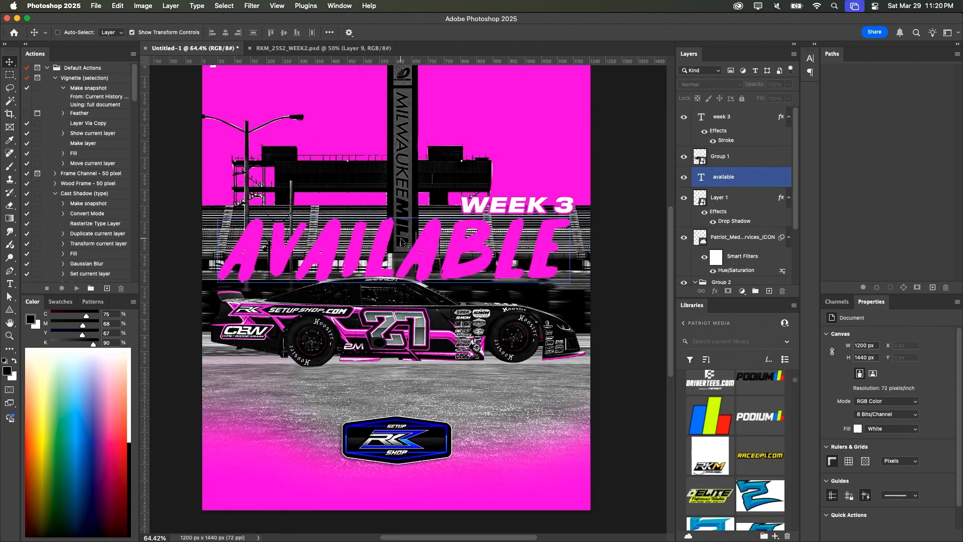
pyautogui.press('super+semicolon')
pyautogui.moveTo(414, 197); pyautogui.dragTo(411, 198)
pyautogui.moveTo(420, 262); pyautogui.dragTo(411, 260)
pyautogui.moveTo(523, 257); pyautogui.dragTo(536, 258)
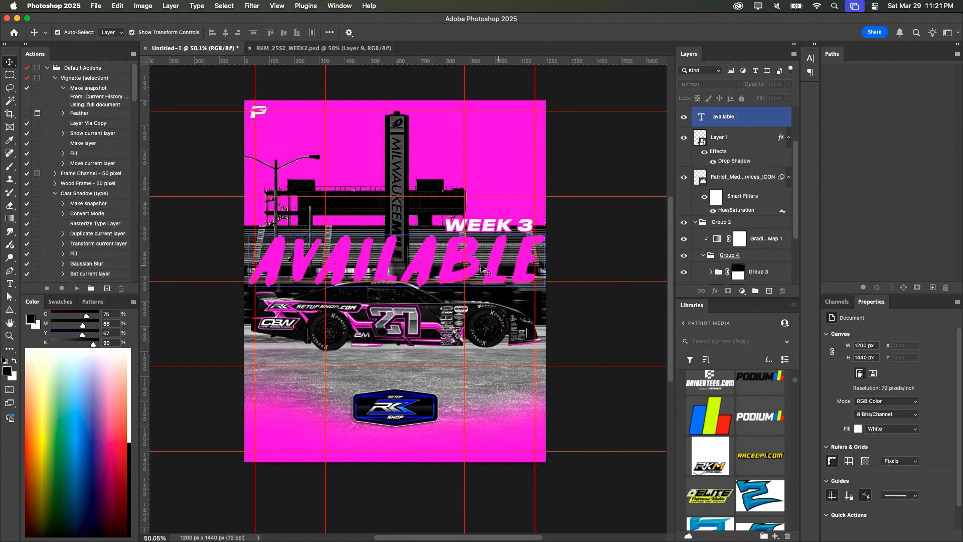
# - Rename the Group 2 layer group as background and collapse it
pyautogui.scroll(-3, 724, 241)
pyautogui.click(704, 202)
pyautogui.doubleClick(721, 204)
pyautogui.write('background')
pyautogui.press('Return')
pyautogui.click(696, 205)
# - Organize the layers above the background into groups named logos, text and car
pyautogui.scroll(3, 725, 201)
pyautogui.click(727, 198)
pyautogui.keyDown('shift'); pyautogui.click(735, 236); pyautogui.keyUp('shift')
pyautogui.press('super+g')
pyautogui.write('logos')
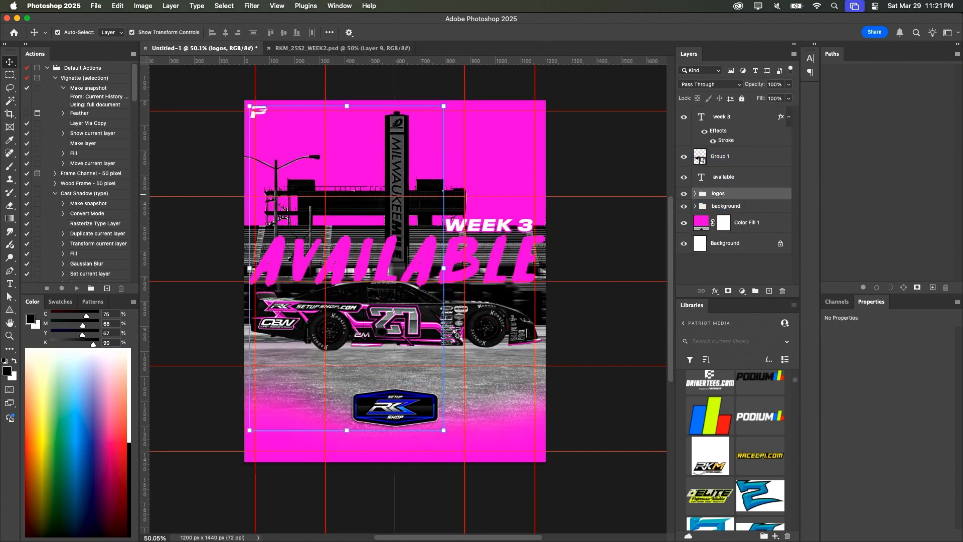
pyautogui.press('super+g')
pyautogui.write('textcar')
# - Duplicate and darken the magenta color fill, and set the background group's blend mode to Multiply
pyautogui.click(742, 187)
pyautogui.press('super+j')
pyautogui.click(726, 170)
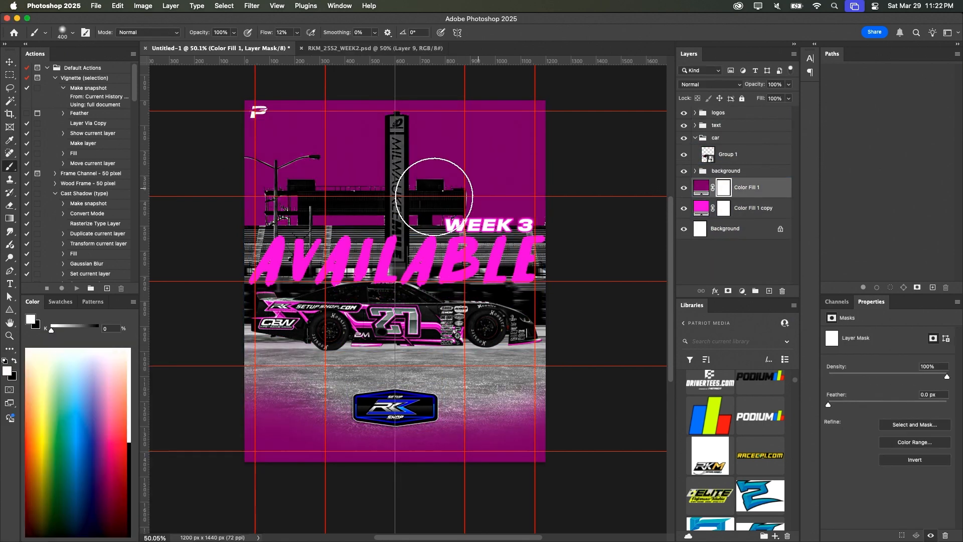
pyautogui.click(710, 84)
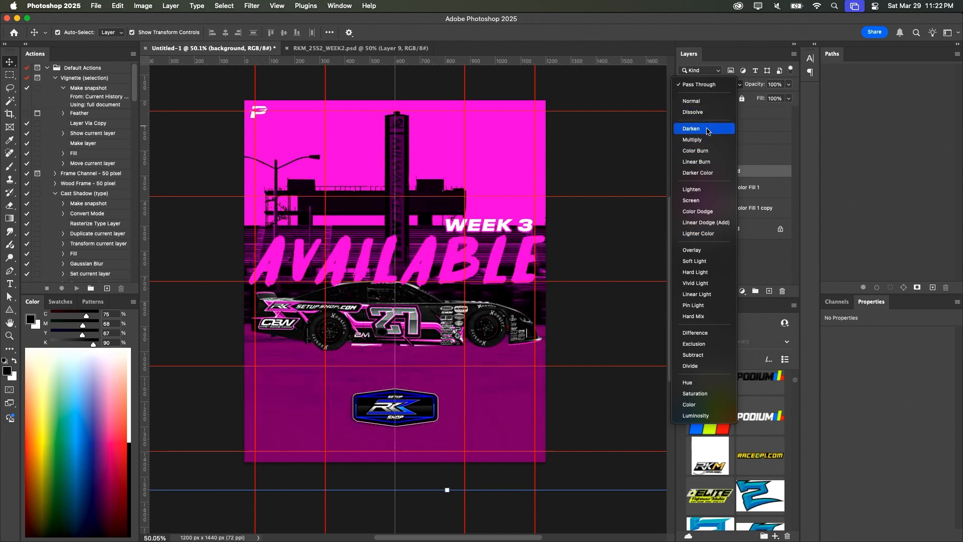
pyautogui.click(708, 140)
pyautogui.click(684, 187)
pyautogui.click(683, 208)
pyautogui.click(684, 208)
pyautogui.click(684, 188)
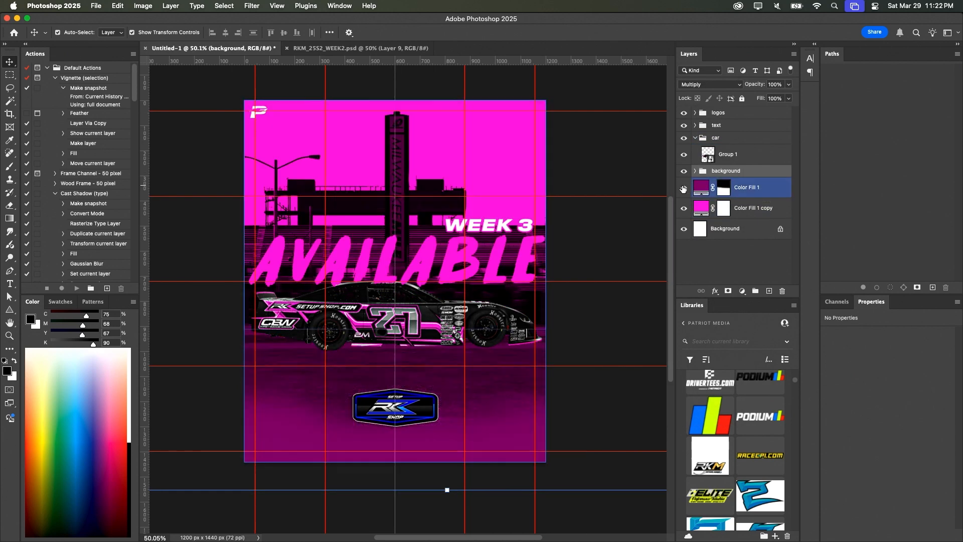
# - Apply a vertical gradient to the Color Fill 1 mask from the car down to the logo, and move the car group above the text group
pyautogui.click(723, 187)
pyautogui.press('g')
pyautogui.moveTo(395, 331); pyautogui.dragTo(395, 420)
pyautogui.moveTo(716, 138); pyautogui.dragTo(719, 120)
# - Add two strokes and an outer glow to the AVAILABLE text
pyautogui.click(420, 264)
pyautogui.click(715, 291)
pyautogui.click(730, 321)
pyautogui.click(732, 269)
pyautogui.click(233, 380)
pyautogui.click(598, 257)
pyautogui.click(731, 270)
pyautogui.moveTo(95, 399); pyautogui.dragTo(98, 375)
pyautogui.click(233, 380)
pyautogui.click(731, 269)
pyautogui.click(35, 377)
pyautogui.click(234, 380)
pyautogui.click(603, 348)
pyautogui.click(746, 231)
pyautogui.click(502, 170)
pyautogui.click(234, 379)
pyautogui.click(926, 165)
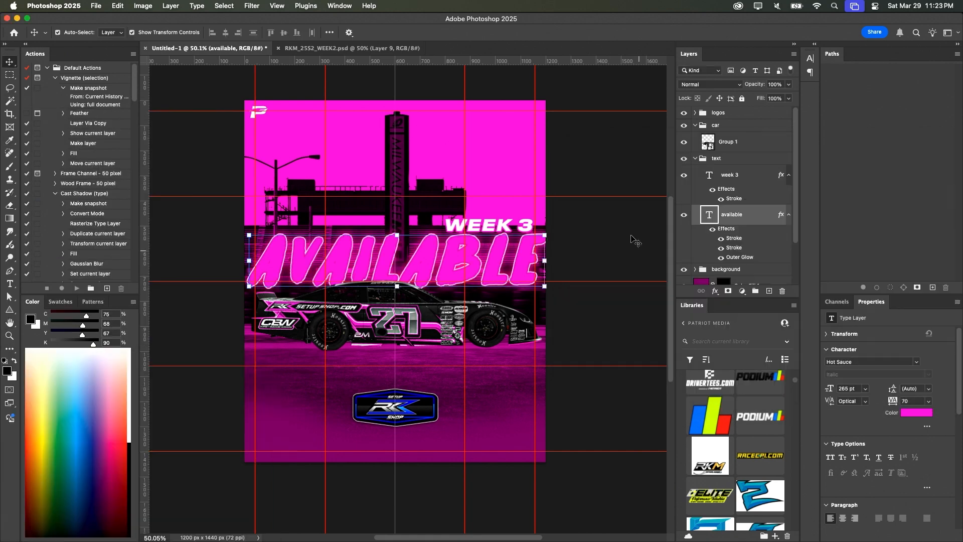
# - Create a new layer and place it between the car and text groups
pyautogui.scroll(-2, 411, 305)
pyautogui.click(769, 291)
pyautogui.moveTo(724, 175); pyautogui.dragTo(724, 152)
pyautogui.click(695, 179)
# - Paint a soft black contact shadow under the car's wheels and body with a flattened brush of about 41 px
pyautogui.press('b')
pyautogui.scroll(6, 383, 348)
pyautogui.rightClick(367, 331)
pyautogui.rightClick(305, 327)
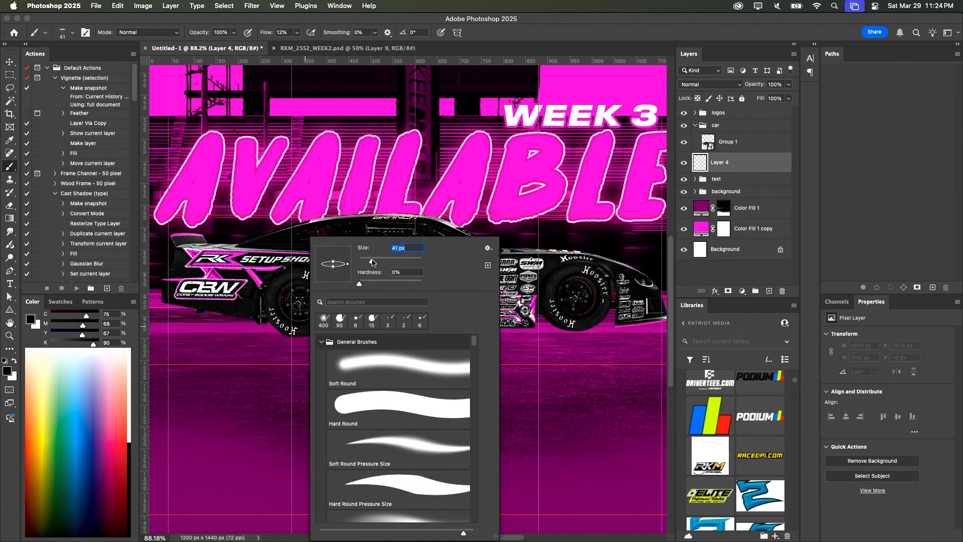
pyautogui.press('Return')
pyautogui.scroll(5, 338, 350)
pyautogui.moveTo(337, 350); pyautogui.dragTo(382, 347)
pyautogui.scroll(-4, 299, 366)
pyautogui.moveTo(557, 344); pyautogui.dragTo(516, 344)
pyautogui.scroll(-4, 537, 379)
pyautogui.scroll(6, 440, 321)
pyautogui.moveTo(440, 321); pyautogui.dragTo(419, 320)
# - Select the whole canvas and nudge the car with its shadow layer slightly upward
pyautogui.scroll(-8, 420, 320)
pyautogui.press('v')
pyautogui.keyDown('shift'); pyautogui.click(743, 142); pyautogui.keyUp('shift')
pyautogui.press('super+a')
pyautogui.click(188, 88)
pyautogui.press('super+t')
pyautogui.moveTo(444, 359)
pyautogui.mouseDown()
pyautogui.moveTo(443, 377)
pyautogui.moveTo(443, 355)
pyautogui.mouseUp()
pyautogui.press('Return')
pyautogui.click(196, 95)
# - Flatten a soft brush at 300 px and add a new layer beneath Layer 4 for a wide shadow under the car
pyautogui.press('b')
pyautogui.rightClick(472, 390)
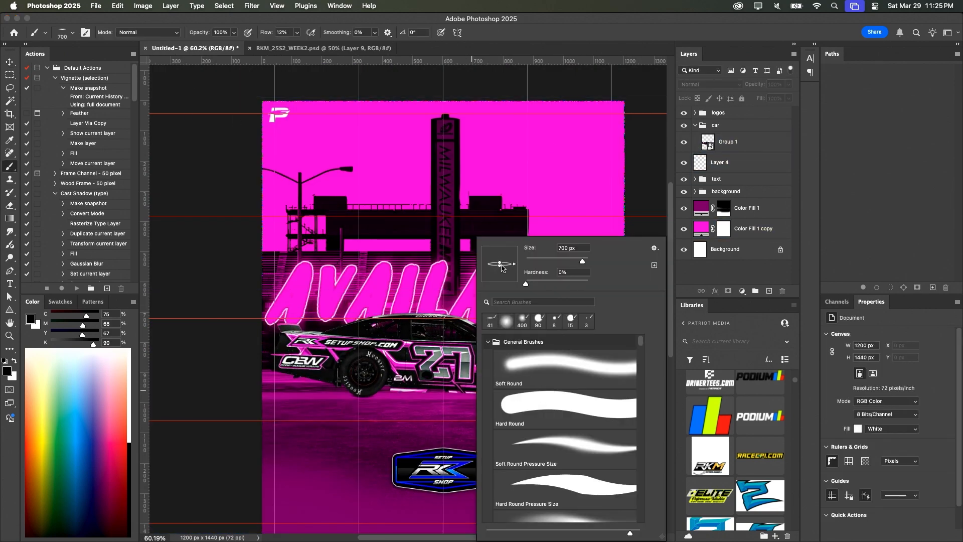
pyautogui.press('Return')
pyautogui.rightClick(342, 304)
pyautogui.moveTo(452, 174); pyautogui.dragTo(413, 174)
pyautogui.press('Return')
pyautogui.click(769, 291)
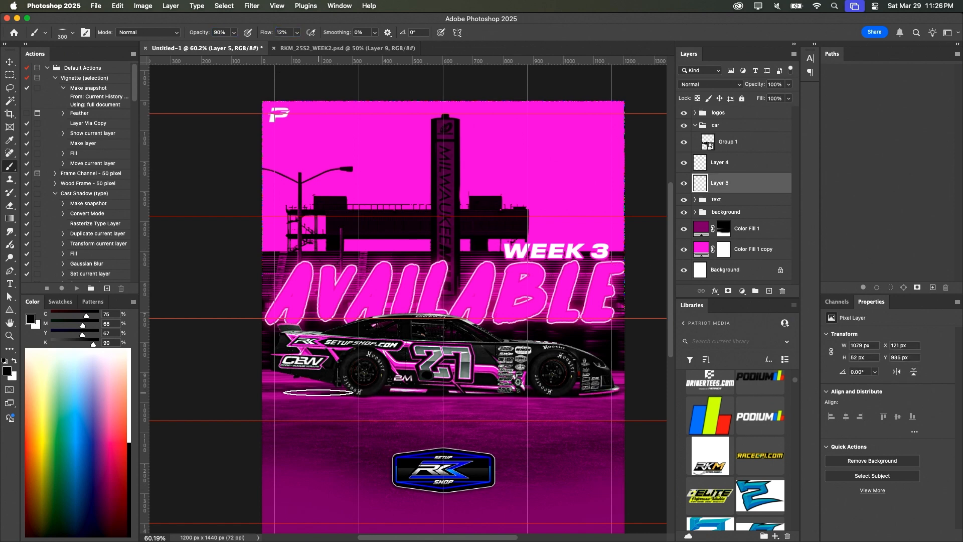
# - Draw a pen shape under the car, and scale the car group and its shadow layers down slightly
pyautogui.press('p')
pyautogui.click(634, 387)
pyautogui.press('v')
pyautogui.click(738, 139)
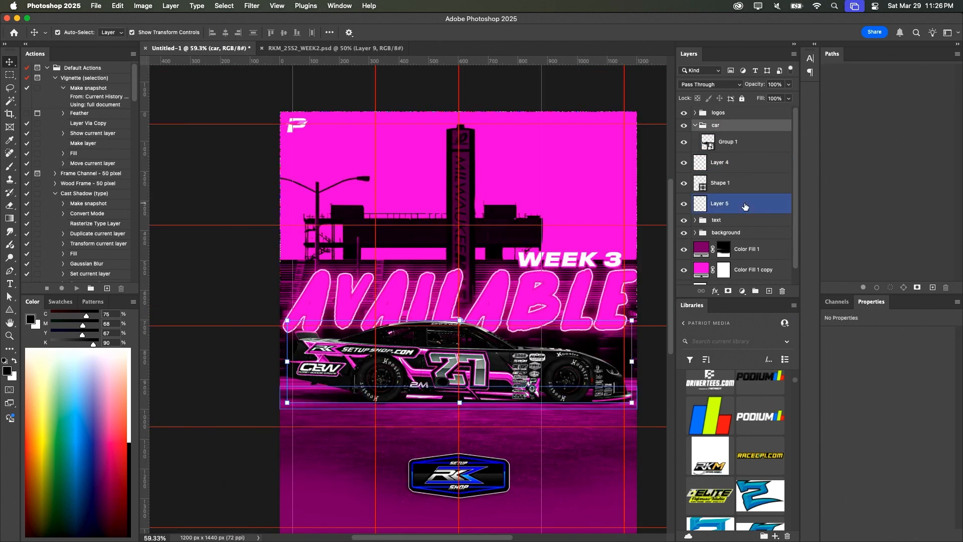
pyautogui.keyDown('shift'); pyautogui.click(723, 203); pyautogui.keyUp('shift')
pyautogui.press('super+t')
# - Draw a closed pen shape over the ground from the car's underside past the poster's lower edge, and place it below the car layer
pyautogui.press('p')
pyautogui.click(613, 388)
pyautogui.click(638, 418)
pyautogui.scroll(-5, 638, 418)
pyautogui.click(624, 380)
pyautogui.click(249, 391)
pyautogui.click(251, 313)
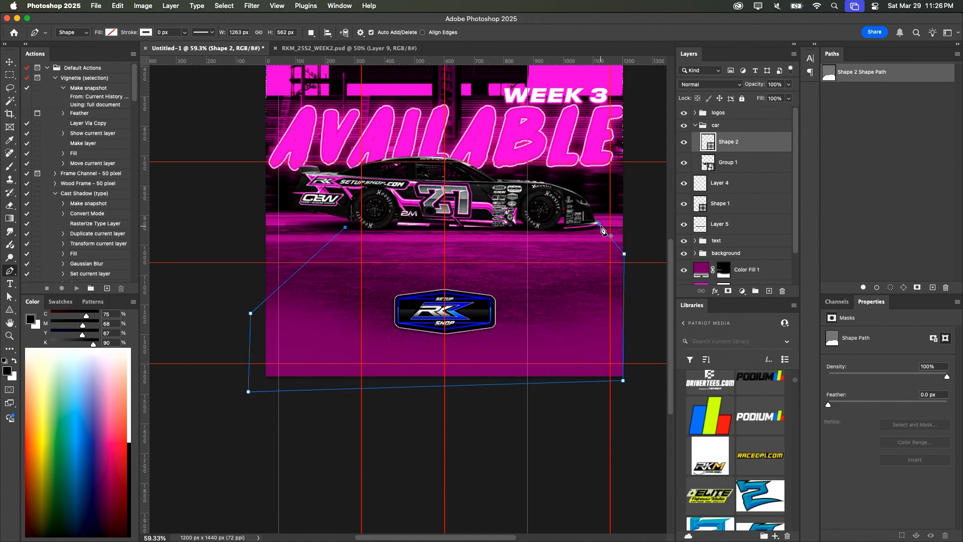
pyautogui.click(599, 224)
pyautogui.press('v')
pyautogui.moveTo(729, 142); pyautogui.dragTo(721, 171)
pyautogui.click(743, 291)
pyautogui.click(758, 365)
pyautogui.moveTo(888, 359); pyautogui.dragTo(863, 360)
pyautogui.rightClick(729, 156)
pyautogui.click(782, 177)
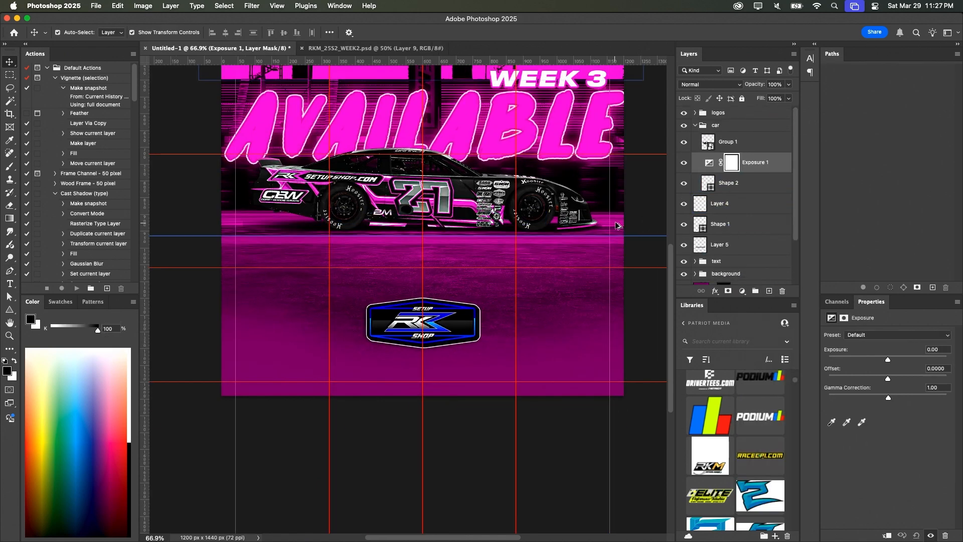
# - Hide the guides and replace the exposure adjustment with a darkening one limited to the Shape 2 area below the car
pyautogui.scroll(-4, 432, 396)
pyautogui.press('super+;')
pyautogui.click(755, 173)
pyautogui.press('Delete')
pyautogui.press('a')
pyautogui.click(742, 291)
pyautogui.click(758, 366)
pyautogui.moveTo(888, 359); pyautogui.dragTo(866, 360)
# - Soften the Exposure 1 layer mask with a Gaussian Blur
pyautogui.click(732, 163)
pyautogui.click(251, 6)
pyautogui.moveTo(261, 132)
pyautogui.click(409, 172)
pyautogui.click(665, 176)
# - Enlarge the soft brush to 800 px and paint black on the Exposure 1 mask to fade the darkening near the poster's lower edges
pyautogui.press('b')
pyautogui.rightClick(417, 281)
pyautogui.press('v')
pyautogui.press('b')
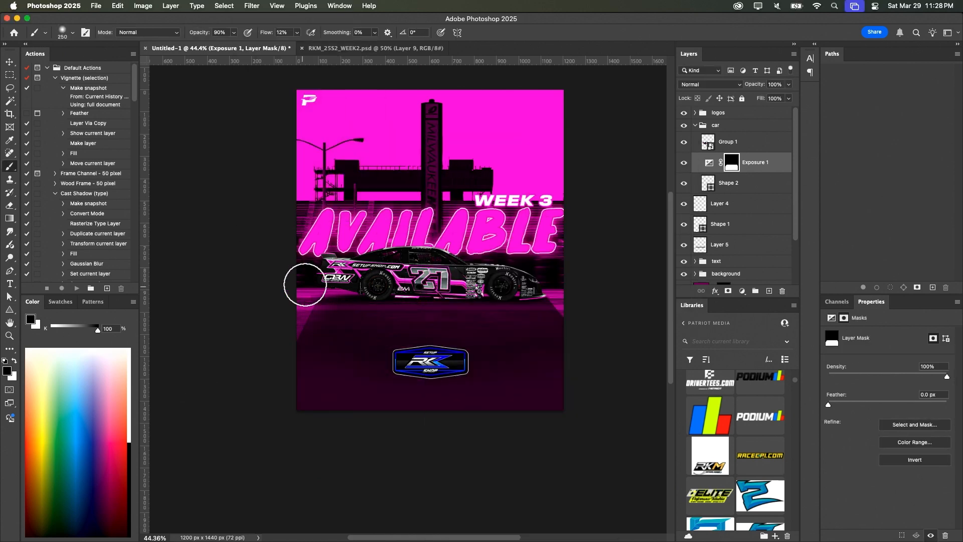
pyautogui.press(']')
pyautogui.press(']')
pyautogui.press(']')
pyautogui.press(']')
pyautogui.press(']')
pyautogui.press(']')
pyautogui.moveTo(580, 386); pyautogui.dragTo(527, 417)
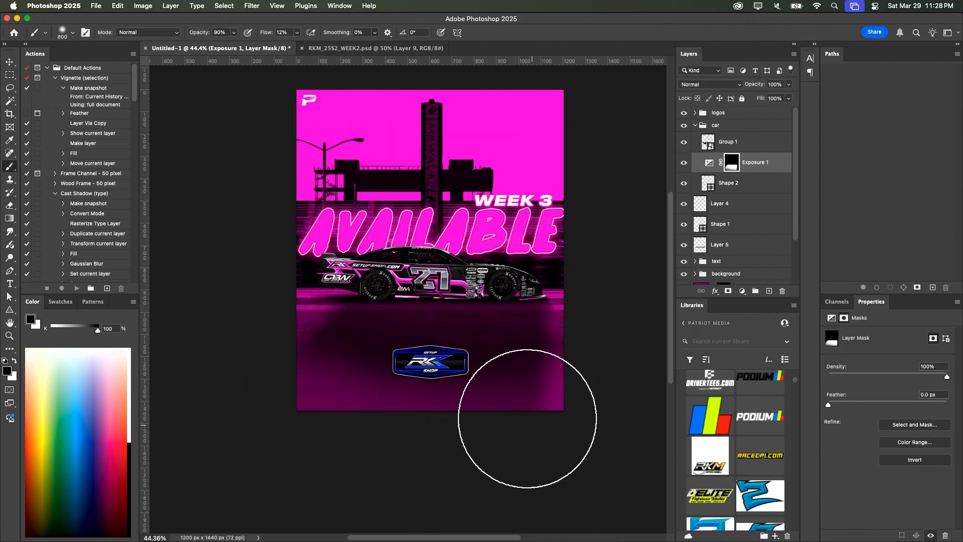
# - Paint white on the Color Fill 1 mask with a soft 600 px brush to darken the lower sky behind the text
pyautogui.press('v')
pyautogui.click(603, 312)
pyautogui.scroll(-2, 542, 309)
pyautogui.scroll(3, 542, 309)
pyautogui.scroll(-5, 727, 241)
pyautogui.click(723, 254)
pyautogui.click(723, 234)
pyautogui.press('b')
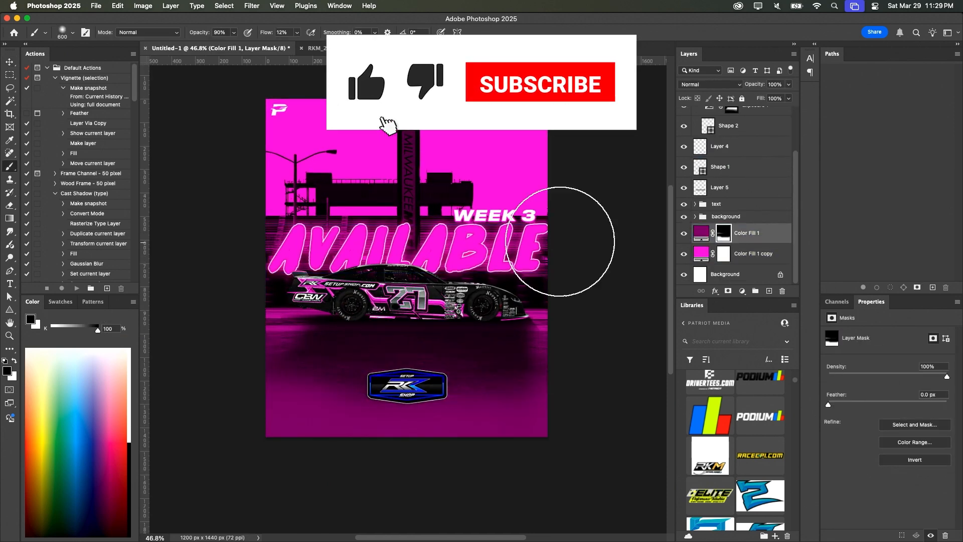
pyautogui.press('x')
pyautogui.moveTo(563, 241); pyautogui.dragTo(274, 221)
# - Trace the tower's MILWAUKEE lettering panel and the logo panel above it with the Pen tool
pyautogui.press('v')
pyautogui.click(602, 281)
pyautogui.scroll(5, 412, 183)
pyautogui.press('p')
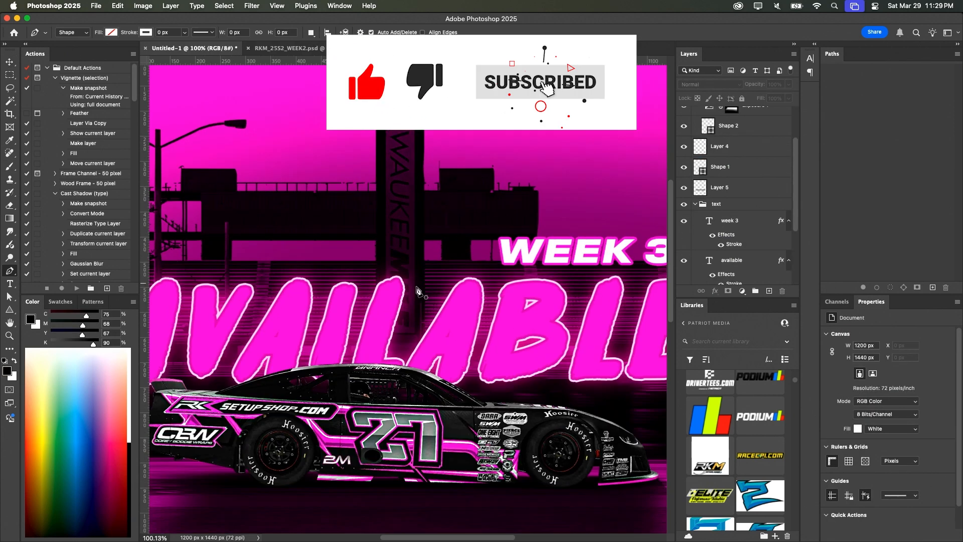
pyautogui.click(391, 277)
pyautogui.scroll(10, 424, 220)
pyautogui.click(439, 370)
pyautogui.click(439, 185)
pyautogui.click(277, 185)
pyautogui.click(278, 366)
pyautogui.click(440, 370)
# - Group the two color fill layers and mask the traced tower panels out of the new group
pyautogui.scroll(-10, 441, 375)
pyautogui.scroll(-3, 709, 165)
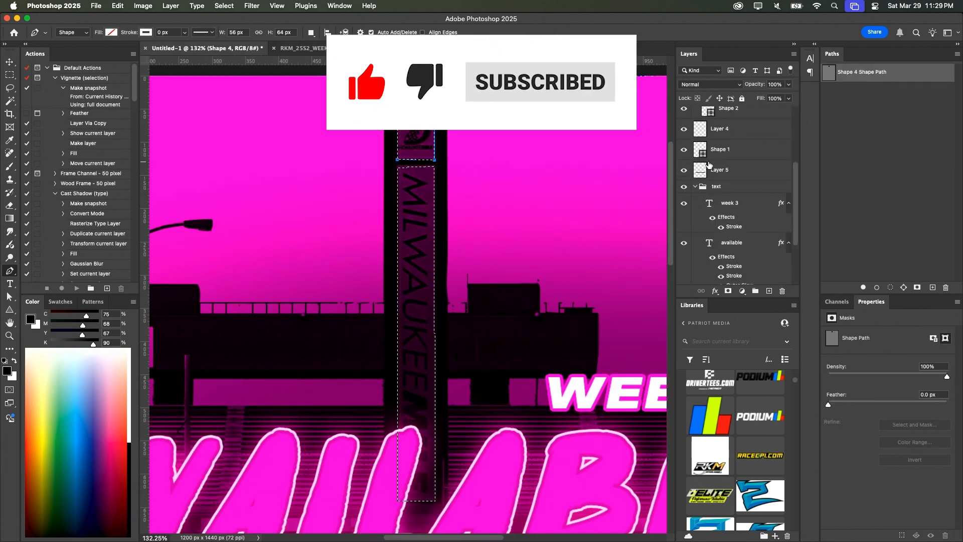
pyautogui.click(747, 234)
pyautogui.keyDown('shift'); pyautogui.click(753, 254); pyautogui.keyUp('shift')
pyautogui.press('super+g')
pyautogui.click(728, 291)
pyautogui.press('super+i')
pyautogui.press('v')
pyautogui.scroll(-5, 555, 301)
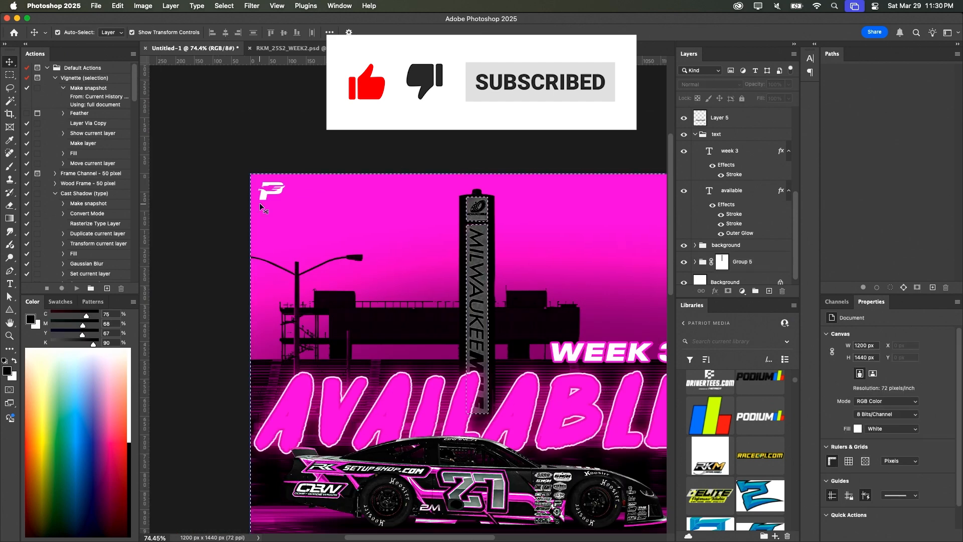
# - Add an exposure adjustment of +2.00 above Layer 2, masked to the tower's sign panels
pyautogui.click(397, 387)
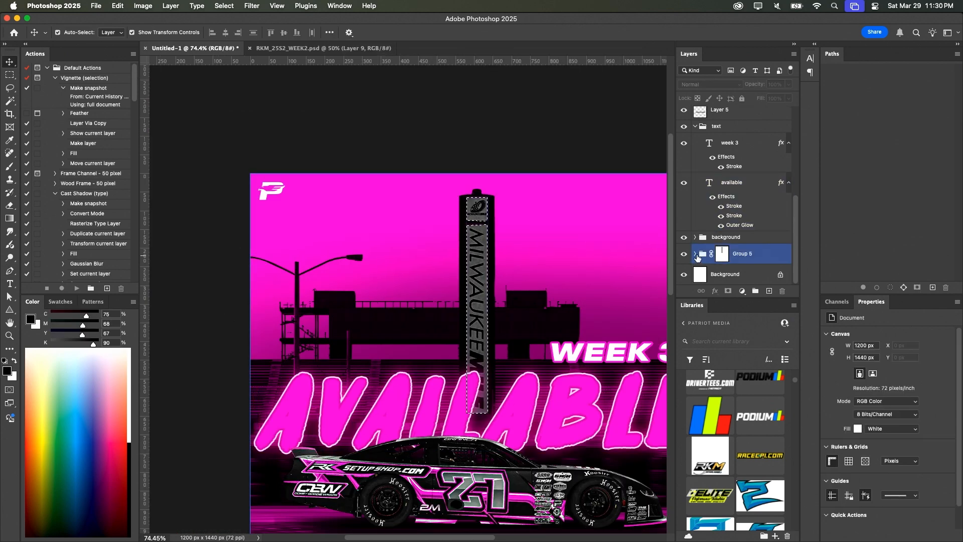
pyautogui.click(757, 230)
pyautogui.click(742, 291)
pyautogui.click(767, 372)
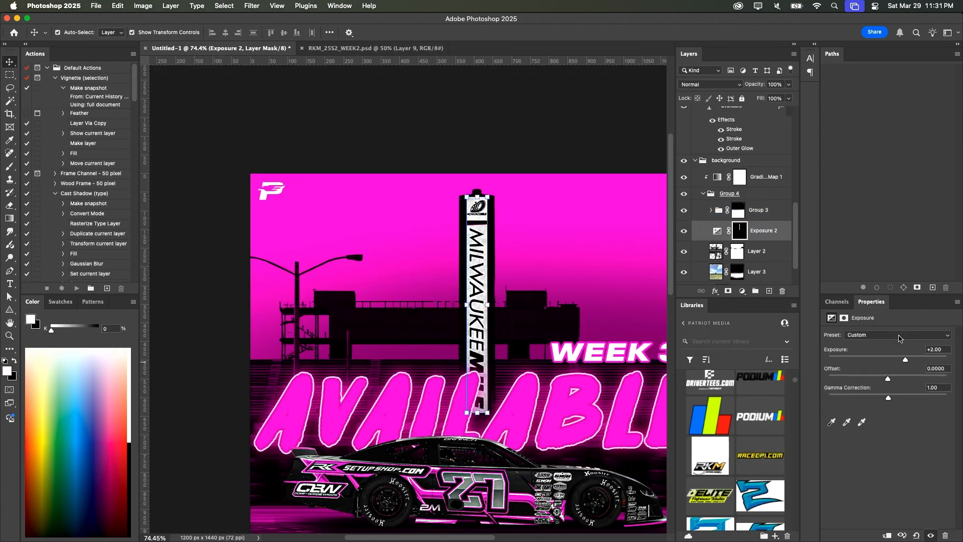
# - Paint black on the Exposure 2 mask to fade the lower end of the tower sign behind the AVAILABLE text
pyautogui.press('b')
pyautogui.scroll(-5, 441, 351)
pyautogui.press('x')
pyautogui.moveTo(420, 389); pyautogui.dragTo(450, 434)
pyautogui.scroll(6, 445, 393)
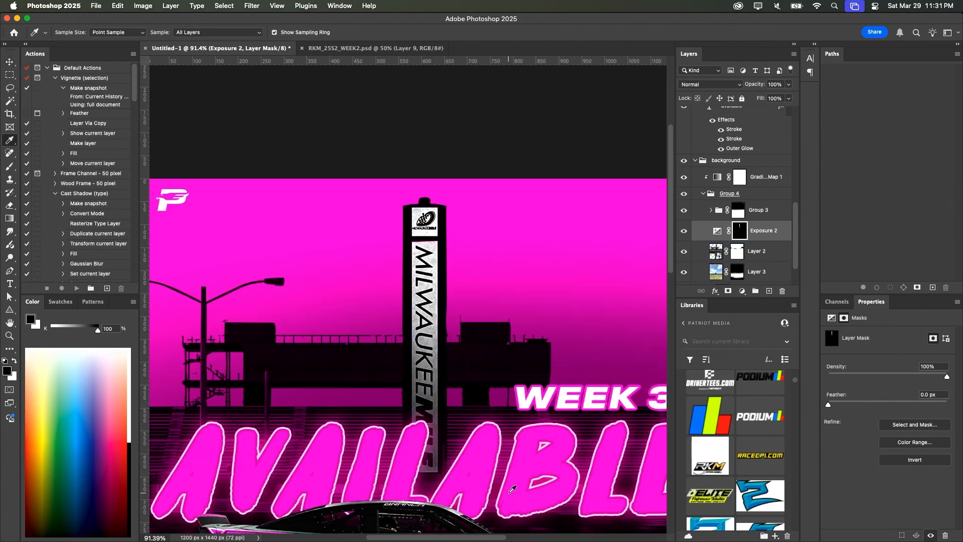
# - Brush a soft magenta glow around the tower on a new layer above Gradient Map 1 and try limiting it with Blend If
pyautogui.scroll(-6, 579, 294)
pyautogui.click(765, 177)
pyautogui.click(770, 291)
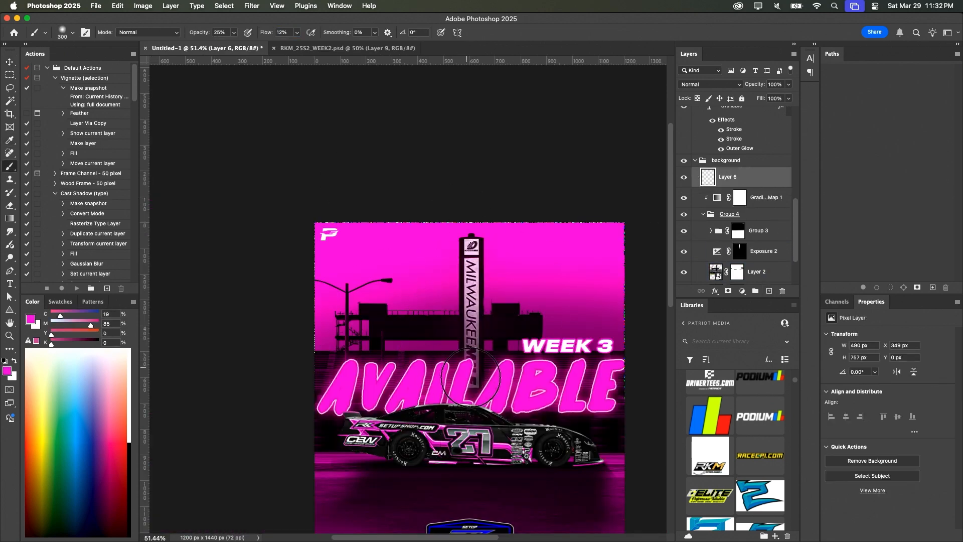
pyautogui.doubleClick(730, 182)
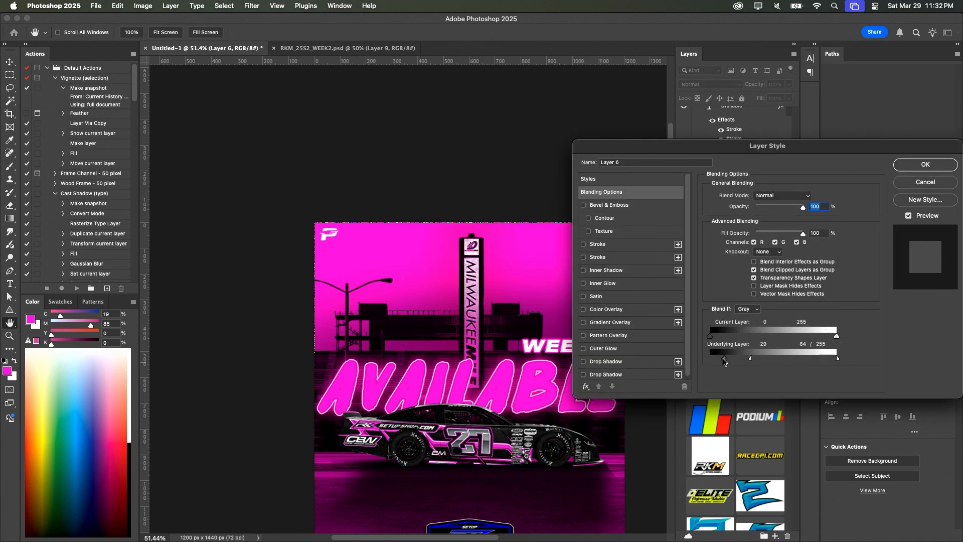
pyautogui.press('Return')
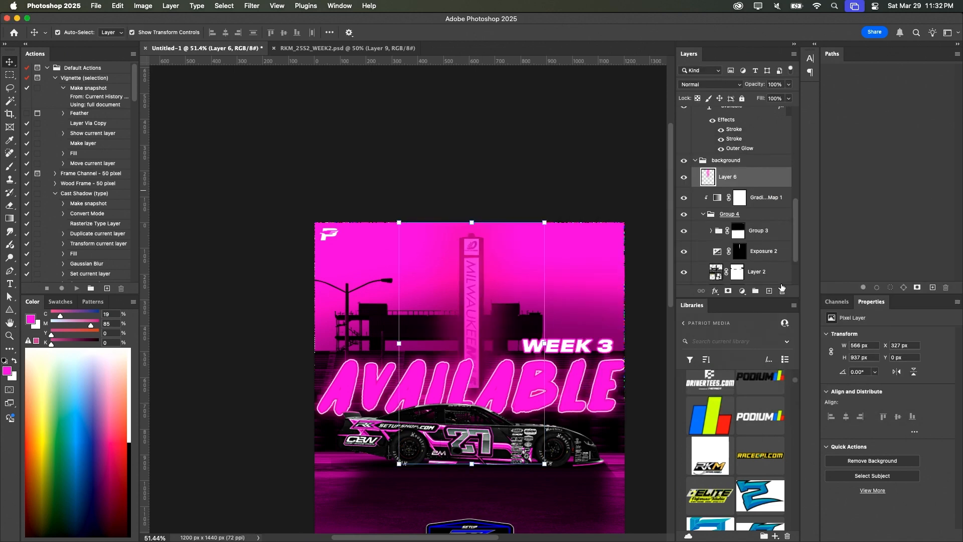
# - Set Layer 6 to Lighten and mask its glow using the Group 5 mask as selection, softened with Gaussian Blur
pyautogui.click(709, 84)
pyautogui.click(721, 176)
pyautogui.scroll(-5, 732, 226)
pyautogui.keyDown('super'); pyautogui.click(722, 254); pyautogui.keyUp('super')
pyautogui.click(729, 291)
pyautogui.scroll(-5, 405, 342)
pyautogui.click(252, 6)
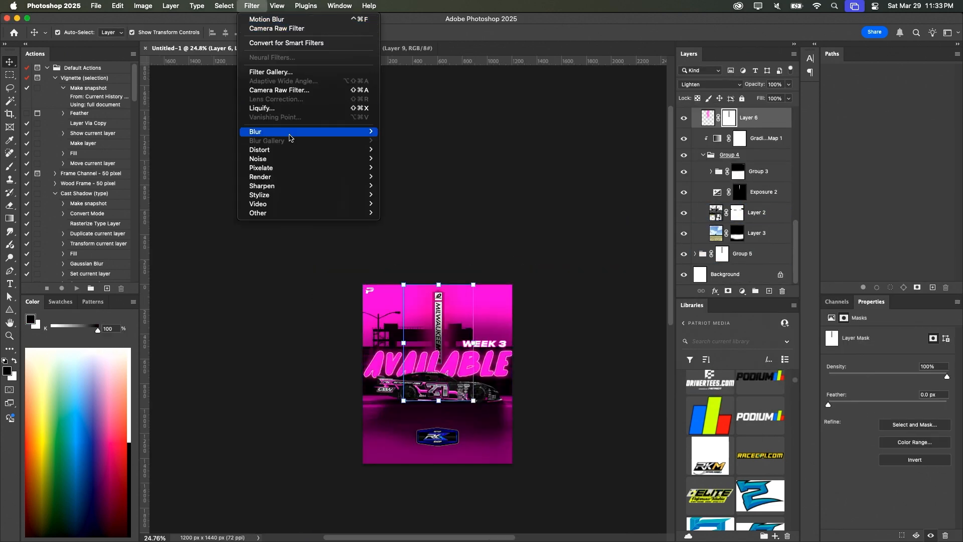
pyautogui.click(412, 169)
pyautogui.scroll(8, 432, 316)
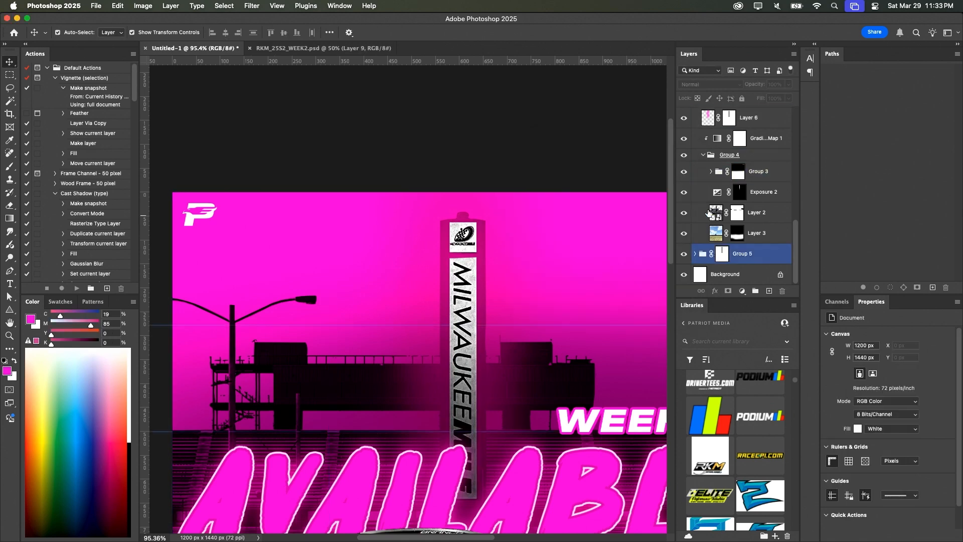
# - Try Layer 6 as a white Normal-mode glow placed above the background group, behind the AVAILABLE text
pyautogui.click(709, 84)
pyautogui.click(709, 165)
pyautogui.scroll(-5, 557, 226)
pyautogui.click(709, 84)
pyautogui.click(709, 20)
pyautogui.scroll(5, 732, 211)
pyautogui.moveTo(749, 250); pyautogui.dragTo(767, 151)
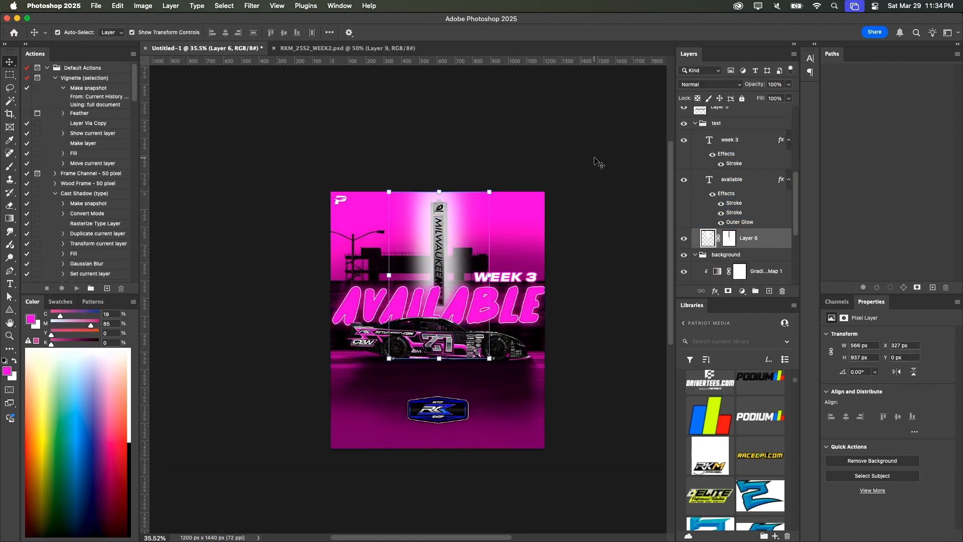
pyautogui.click(709, 84)
pyautogui.press('Escape')
pyautogui.press('b')
pyautogui.scroll(3, 452, 281)
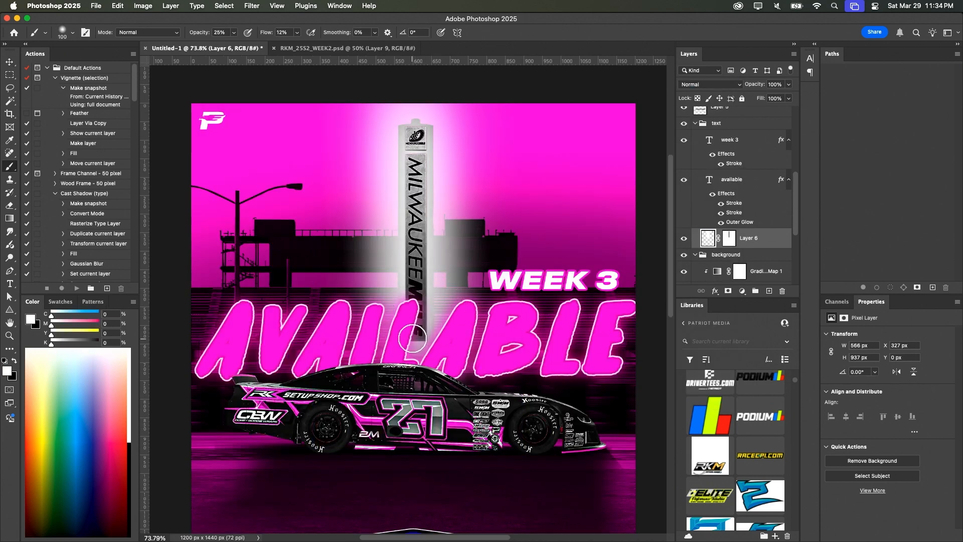
# - Limit Layer 6's magenta glow to the darker tones beneath by setting Blend If's underlying white point to 86
pyautogui.scroll(-5, 737, 211)
pyautogui.click(740, 212)
pyautogui.press('v')
pyautogui.press('super+0')
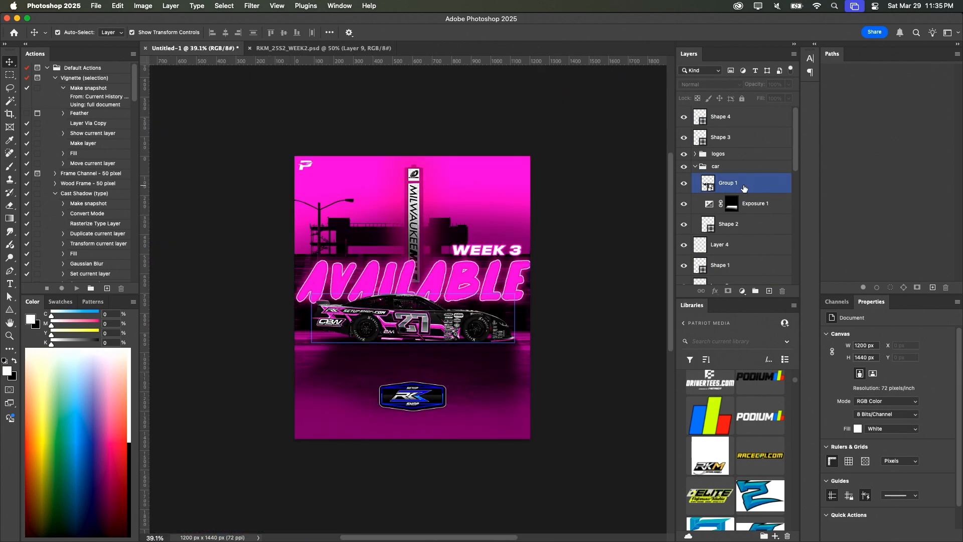
pyautogui.scroll(-5, 687, 235)
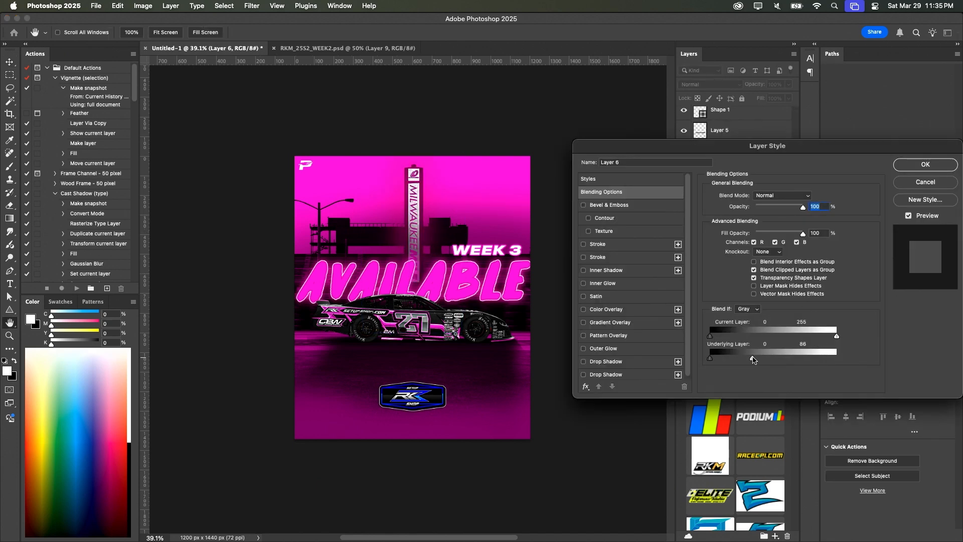
pyautogui.press('Return')
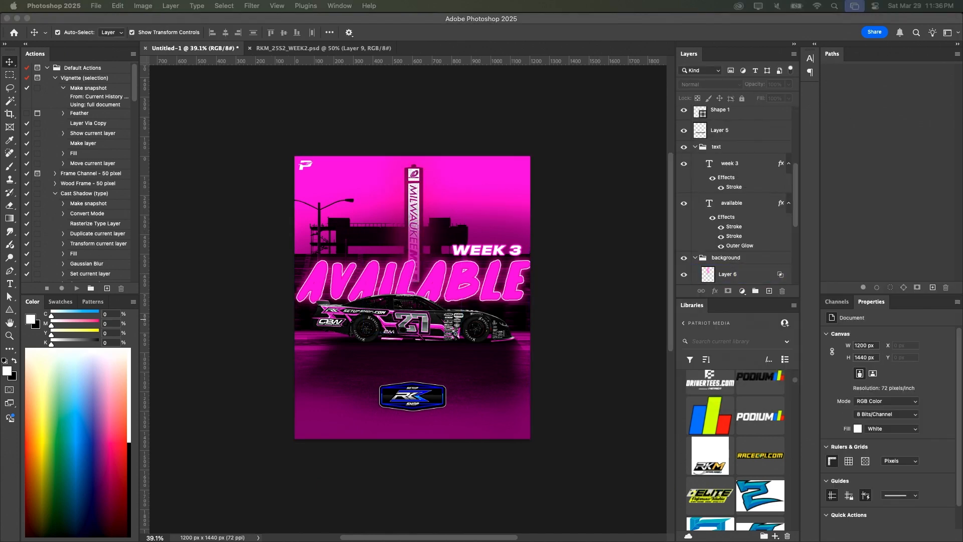
# - Move Group 5 with its color fills into Group 4, directly below Layer 3
pyautogui.scroll(-10, 738, 226)
pyautogui.click(737, 280)
pyautogui.press('super+v')
pyautogui.moveTo(738, 277); pyautogui.dragTo(753, 196)
pyautogui.click(681, 266)
pyautogui.click(678, 266)
pyautogui.click(678, 266)
pyautogui.scroll(3, 684, 226)
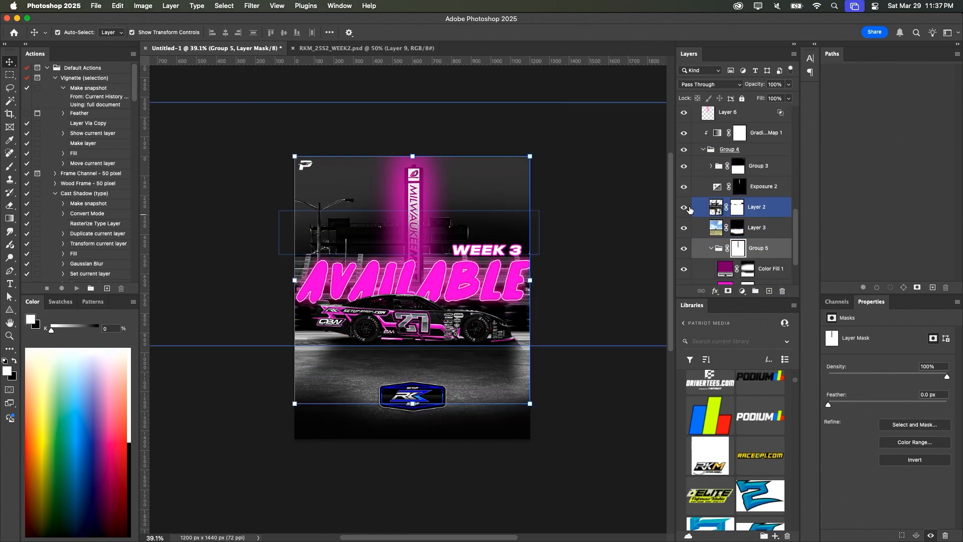
# - Hide Group 3 inside Group 4
pyautogui.click(684, 170)
pyautogui.click(684, 170)
pyautogui.click(683, 170)
pyautogui.click(591, 184)
# - Turn Layer 6's magenta glow white with a Hue/Saturation adjustment
pyautogui.scroll(5, 738, 211)
pyautogui.click(738, 242)
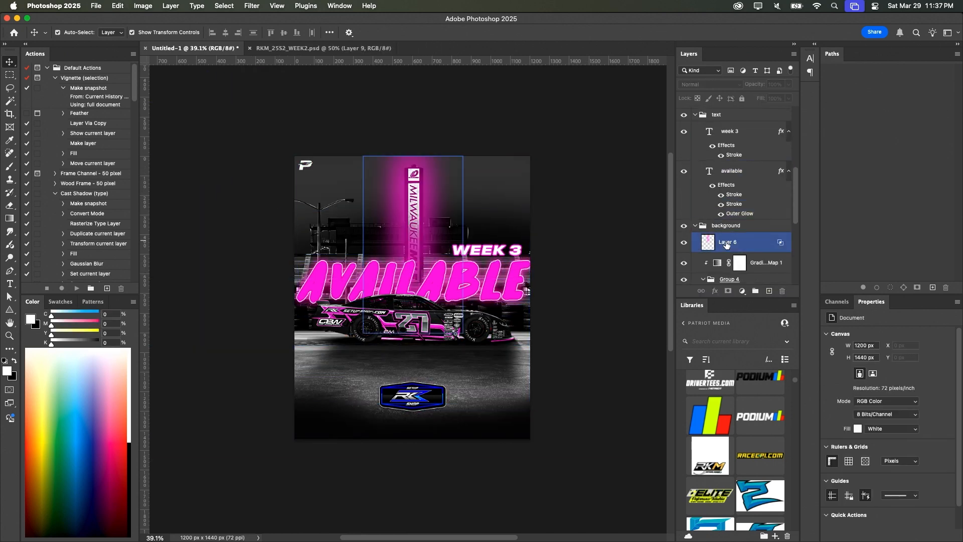
pyautogui.press('super+u')
pyautogui.click(710, 84)
pyautogui.click(696, 209)
# - Trace the sky areas on both sides of the tower as angular light shapes with the Pen tool
pyautogui.press('p')
pyautogui.click(419, 167)
pyautogui.click(534, 147)
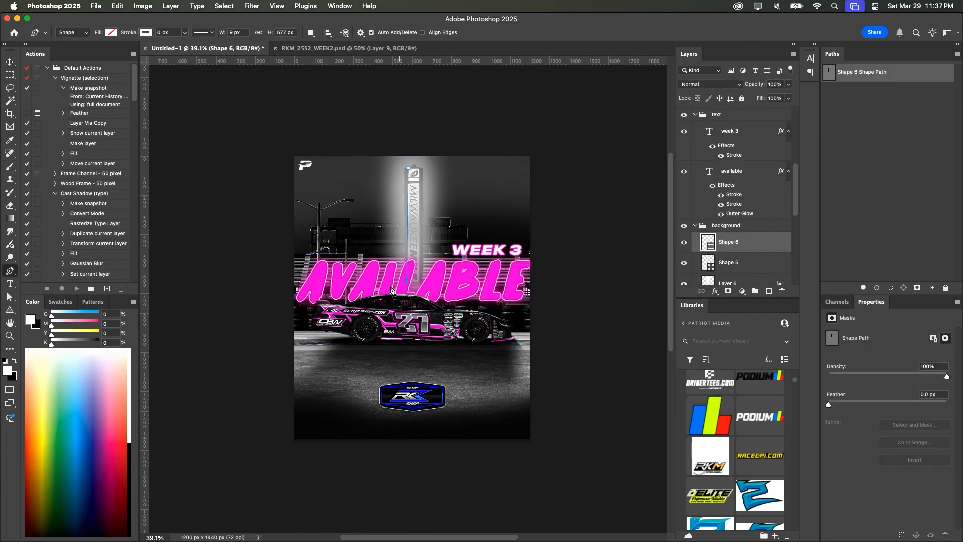
pyautogui.click(265, 322)
pyautogui.click(270, 143)
pyautogui.click(409, 167)
pyautogui.scroll(-3, 737, 235)
# - Add an exposure adjustment of +8.52 masked to the traced sky areas and set its blend mode to Overlay
pyautogui.click(742, 291)
pyautogui.click(754, 369)
pyautogui.moveTo(888, 359); pyautogui.dragTo(930, 359)
pyautogui.click(711, 84)
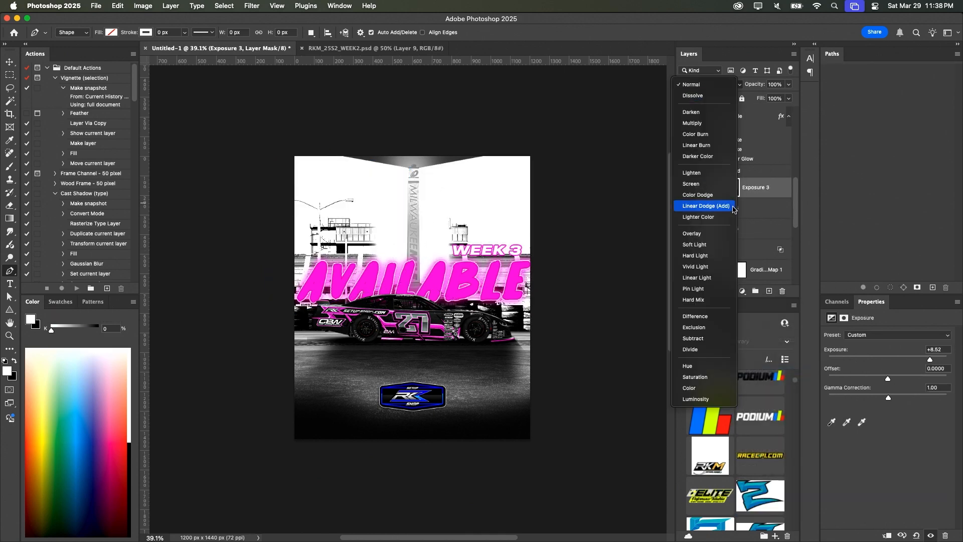
pyautogui.click(728, 233)
# - Paint black with a large soft brush on the Exposure 3 mask to tone down the light beside the tower
pyautogui.click(731, 187)
pyautogui.press('b')
pyautogui.press('x')
pyautogui.moveTo(409, 206)
pyautogui.mouseDown()
pyautogui.moveTo(417, 257)
pyautogui.moveTo(421, 200)
pyautogui.mouseUp()
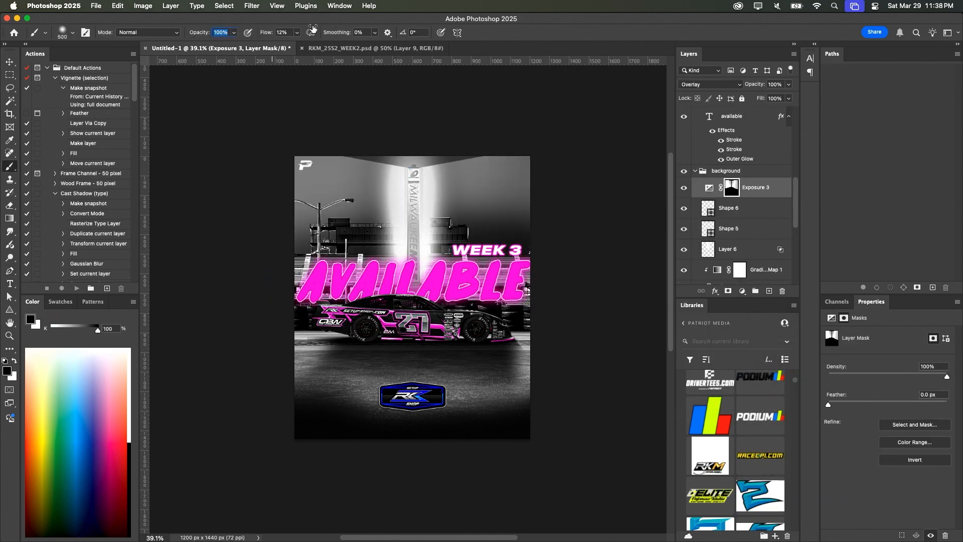
# - Set the white glow on Layer 6 to Soft Light
pyautogui.click(711, 84)
pyautogui.click(728, 249)
pyautogui.click(711, 84)
pyautogui.click(697, 182)
pyautogui.press('v')
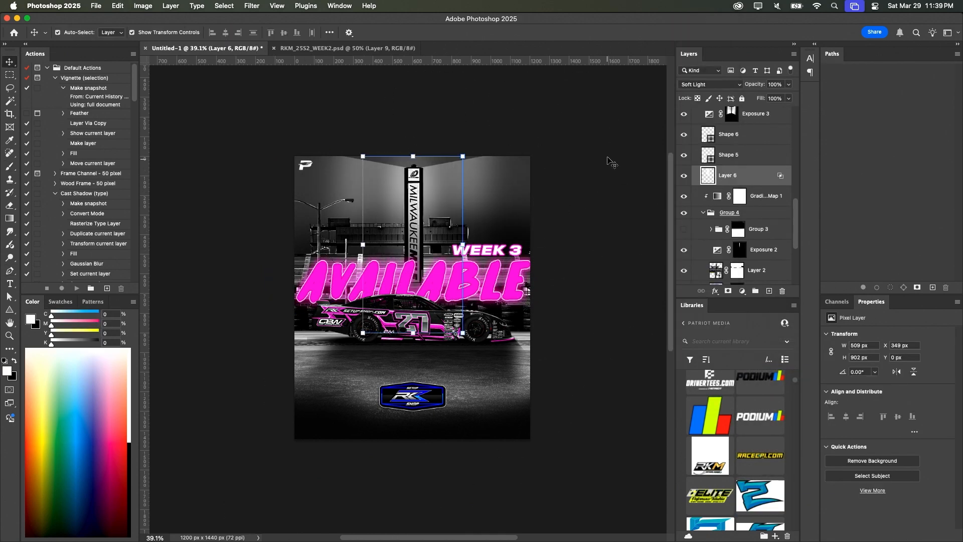
# - Blur the Exposure 3 mask to soften the edges of the light around the tower
pyautogui.click(732, 132)
pyautogui.click(252, 6)
pyautogui.click(271, 19)
pyautogui.click(665, 160)
pyautogui.click(633, 178)
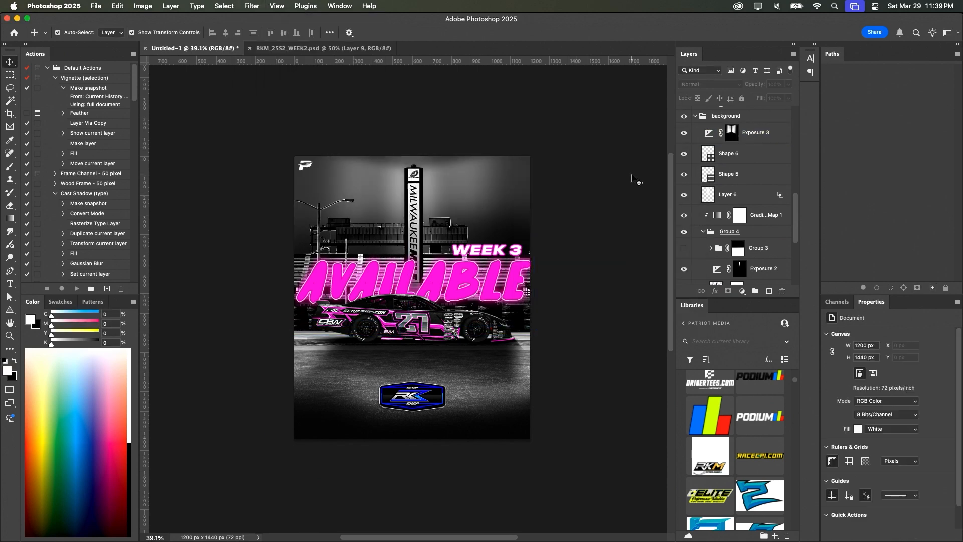
# - Select the race car's Group 1 layer and build a selection around its upper body and windows
pyautogui.scroll(10, 708, 185)
pyautogui.click(696, 167)
pyautogui.click(731, 187)
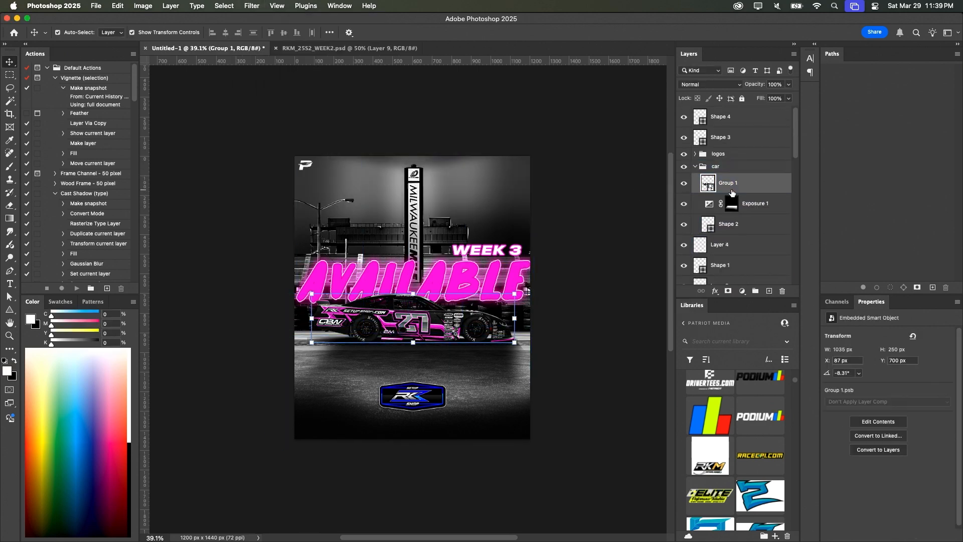
pyautogui.press('super+shift+i')
pyautogui.click(224, 6)
pyautogui.click(463, 279)
pyautogui.scroll(10, 463, 279)
pyautogui.click(223, 6)
pyautogui.moveTo(231, 152)
pyautogui.click(351, 170)
# - Fill the selection with a magenta solid color layer clipped to the car, keeping the Normal blend mode
pyautogui.click(742, 291)
pyautogui.click(752, 307)
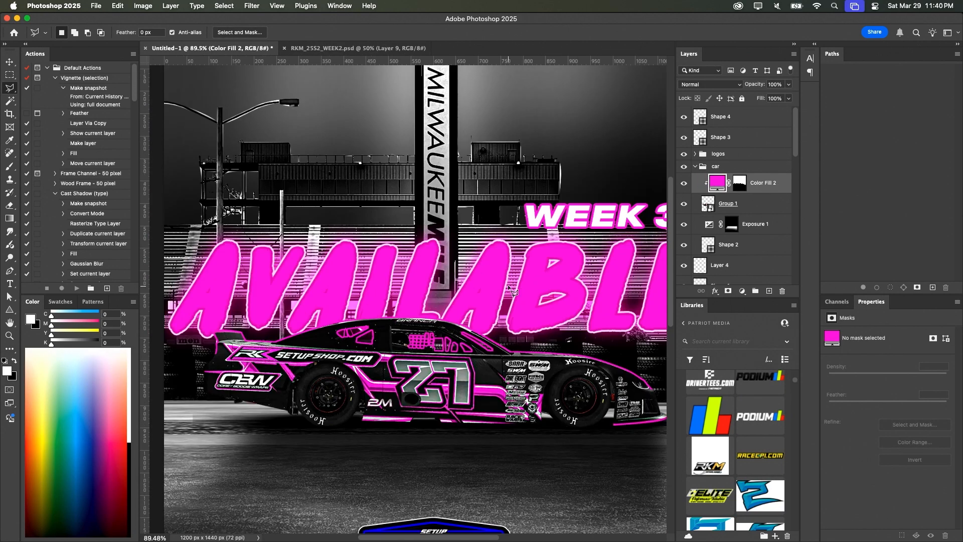
pyautogui.click(710, 84)
pyautogui.press('Escape')
# - Convert Color Fill 2 to a smart object and apply a Gaussian Blur of 2.6 pixels
pyautogui.click(252, 6)
pyautogui.moveTo(256, 133)
pyautogui.click(409, 171)
pyautogui.click(480, 217)
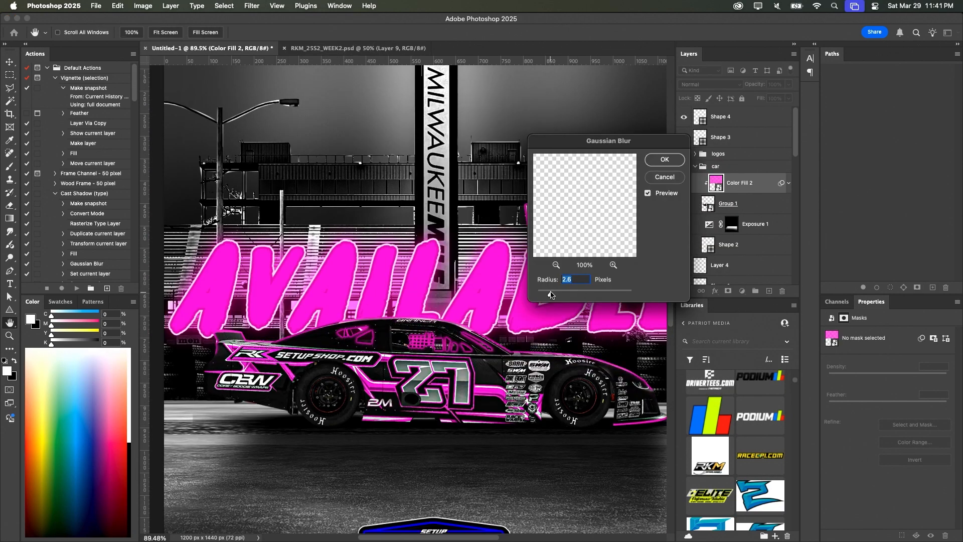
pyautogui.press('Return')
# - Add a mask to Color Fill 2 and paint away the magenta inside the car's windows
pyautogui.click(728, 291)
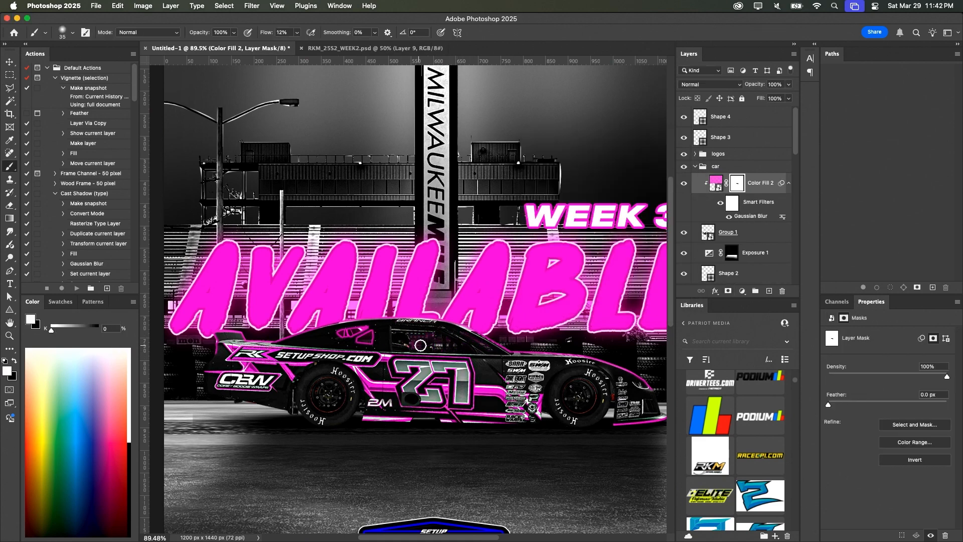
pyautogui.scroll(-2, 421, 345)
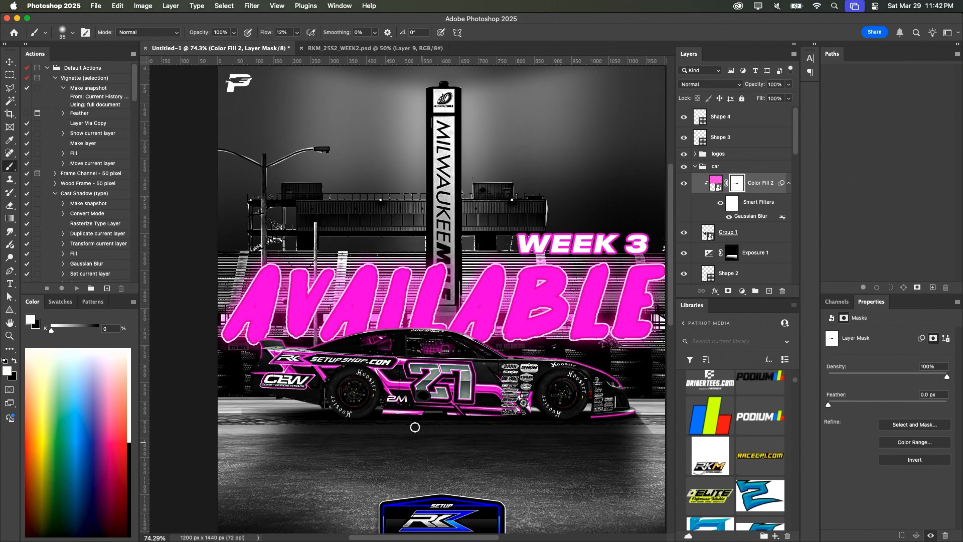
pyautogui.press('x')
pyautogui.scroll(-6, 416, 389)
pyautogui.press('v')
pyautogui.scroll(-6, 737, 221)
# - Sample the magenta, add it as a solid color fill in the background group and set it to Overlay
pyautogui.click(743, 181)
pyautogui.press('i')
pyautogui.click(742, 291)
pyautogui.click(710, 84)
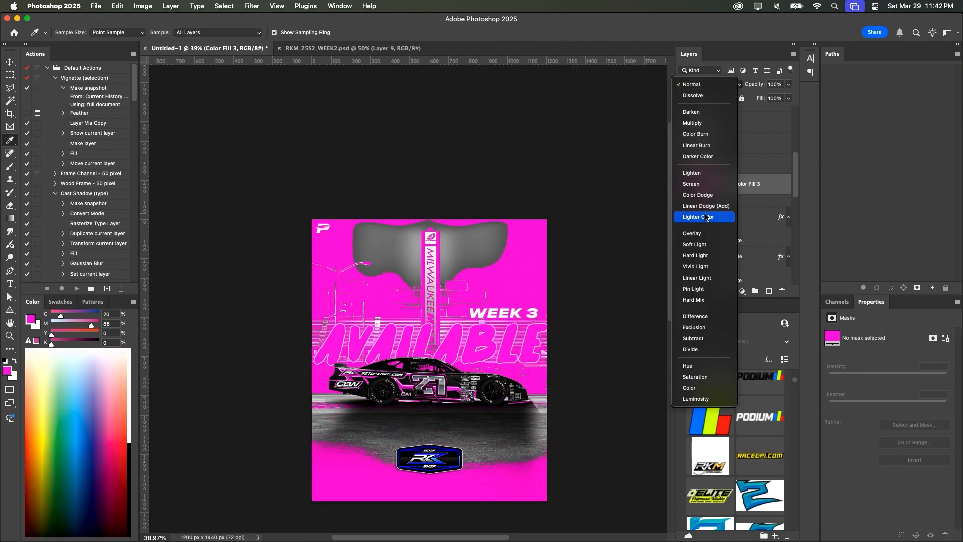
pyautogui.click(692, 234)
# - Hide Color Fill 3 with a black mask and paint the magenta back over the grandstands and track
pyautogui.scroll(-2, 738, 201)
pyautogui.click(732, 126)
pyautogui.press('b')
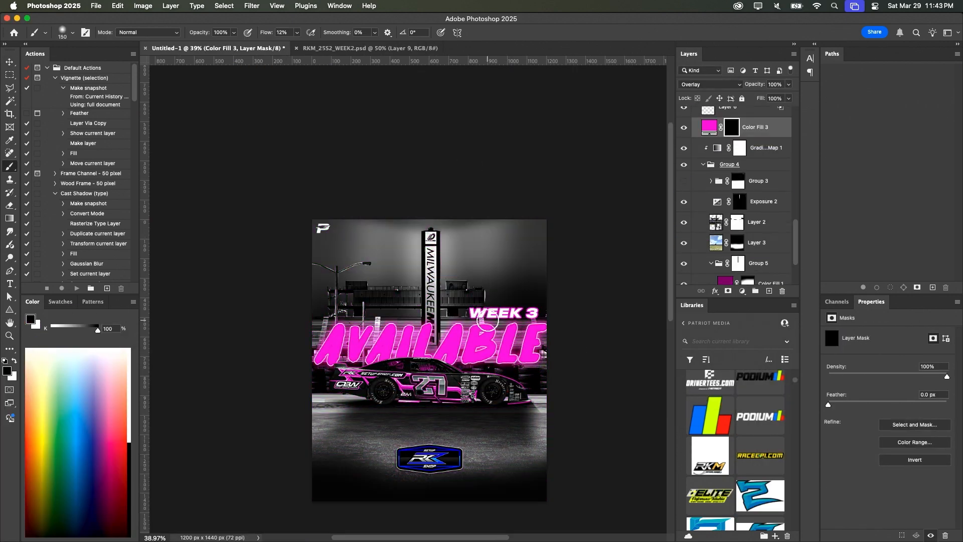
pyautogui.press('v')
pyautogui.click(619, 215)
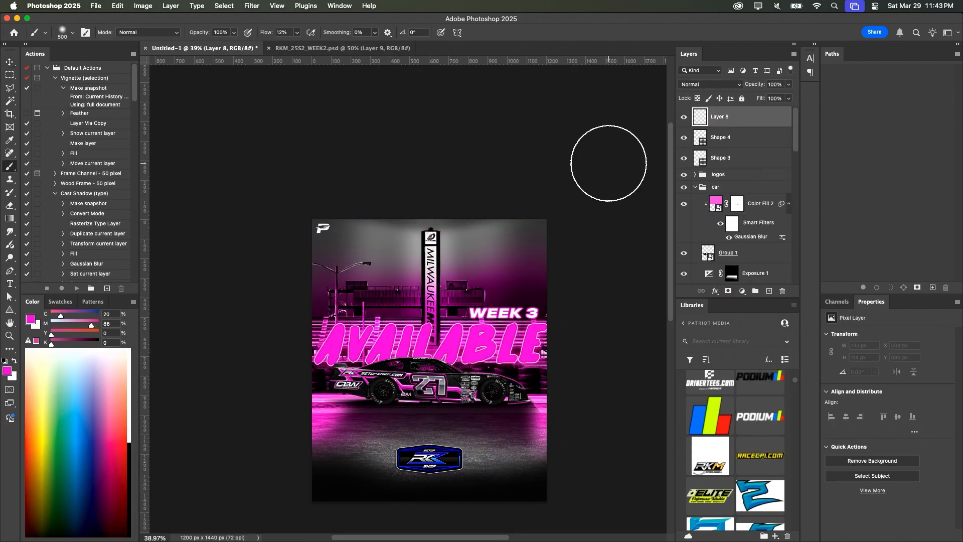
# - Look through the artwork and layers of RKM_25S2_WEEK2.psd and return to the Week 3 poster
pyautogui.scroll(10, 737, 220)
pyautogui.click(318, 48)
pyautogui.moveTo(341, 211); pyautogui.dragTo(535, 315)
pyautogui.scroll(-10, 752, 221)
pyautogui.click(761, 223)
pyautogui.scroll(5, 752, 226)
pyautogui.click(245, 48)
# - Place the dust texture image 44 into the poster
pyautogui.press('super+Tab')
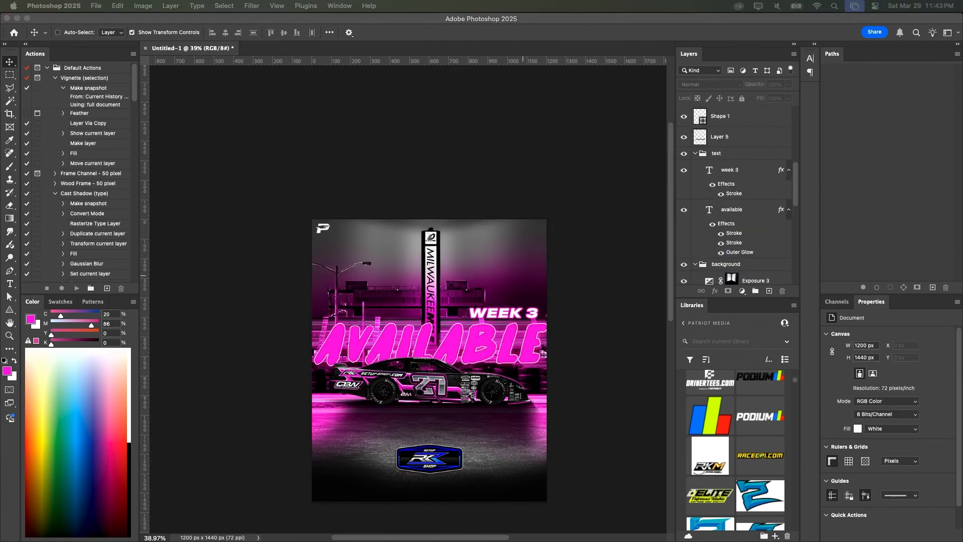
pyautogui.moveTo(544, 353); pyautogui.dragTo(429, 209)
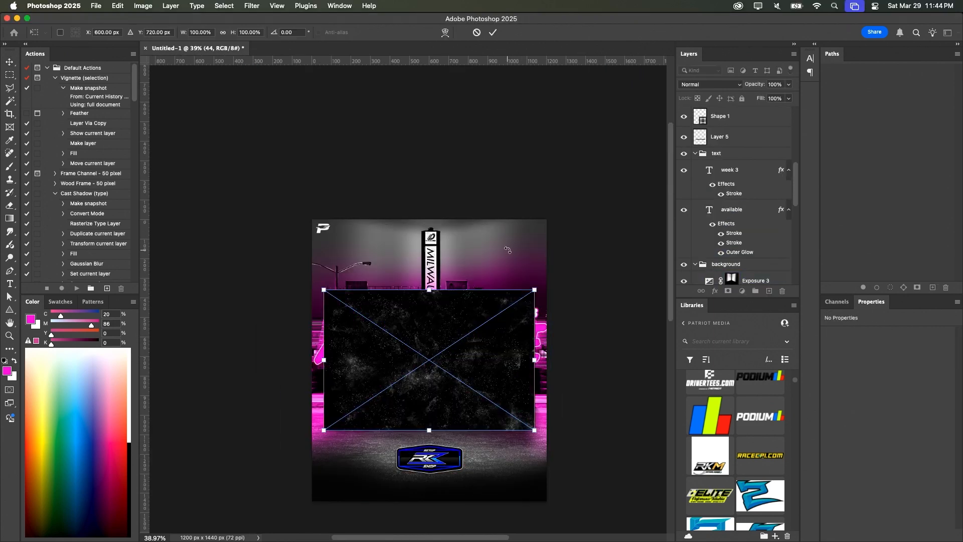
pyautogui.press('Return')
# - Set the 44 texture to Color Dodge, hide it with a black mask and paint it back across the poster's middle
pyautogui.click(710, 84)
pyautogui.click(711, 193)
pyautogui.keyDown('alt'); pyautogui.click(728, 291); pyautogui.keyUp('alt')
pyautogui.press('b')
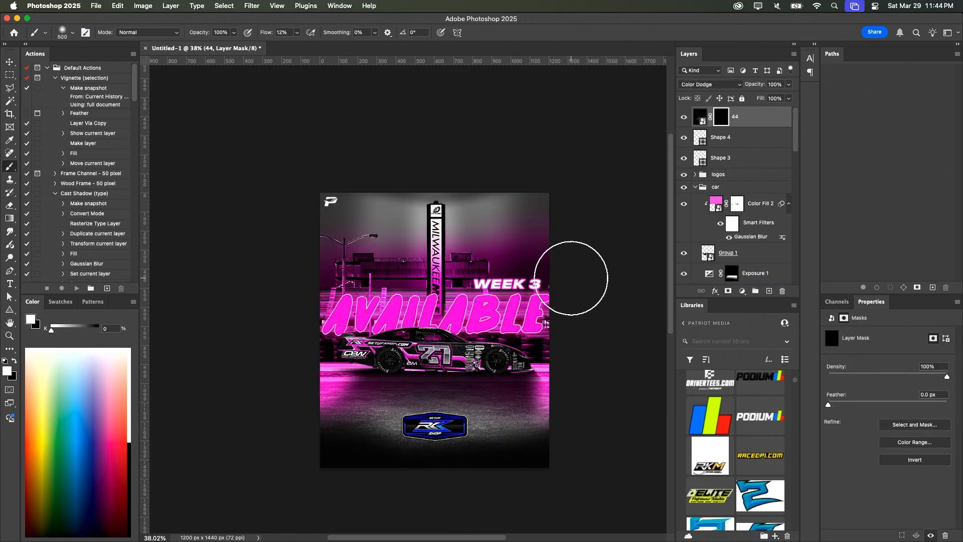
# - Place the VintageDust (2) texture above the 44 layer and enlarge it to cover the whole poster
pyautogui.press('super+Tab')
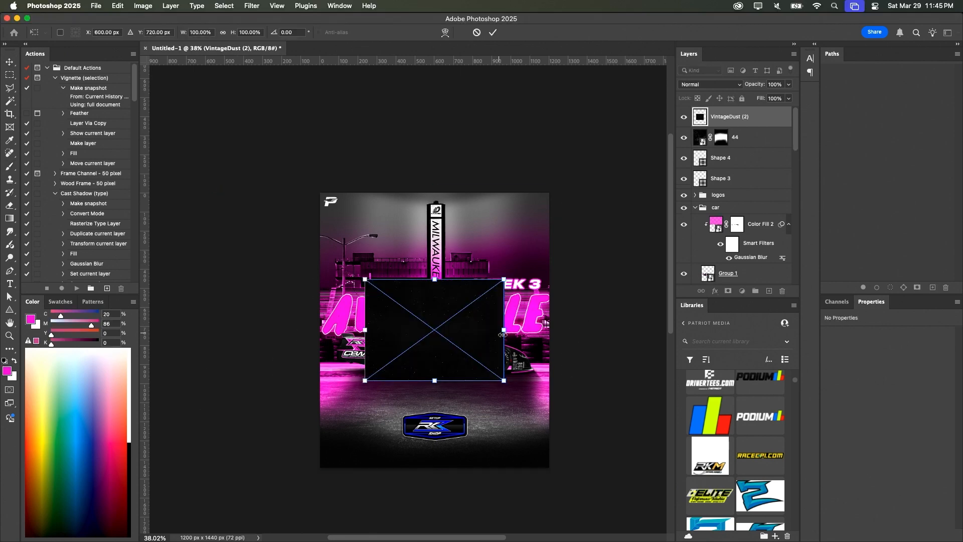
pyautogui.moveTo(505, 382); pyautogui.dragTo(632, 473)
pyautogui.moveTo(435, 321); pyautogui.dragTo(496, 322)
pyautogui.press('Return')
pyautogui.scroll(5, 419, 296)
# - Change VintageDust (2)'s blend mode so its black drops out and mask the dust away from the poster's middle
pyautogui.click(710, 84)
pyautogui.click(705, 187)
pyautogui.scroll(-5, 447, 296)
pyautogui.click(729, 291)
pyautogui.press('b')
pyautogui.moveTo(415, 273); pyautogui.dragTo(552, 286)
pyautogui.press('v')
# - Add a magenta solid color fill above the dust textures and hide it with a black mask
pyautogui.click(742, 291)
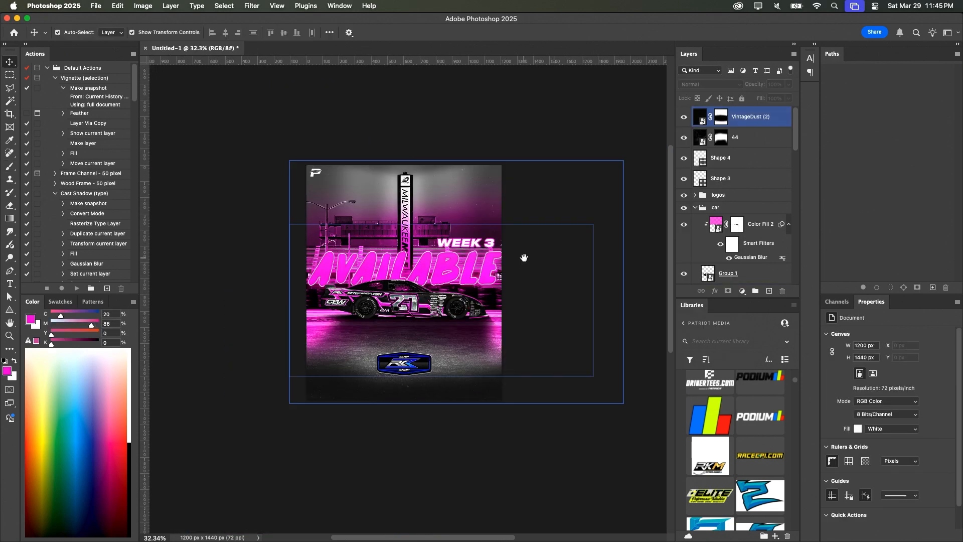
pyautogui.click(760, 303)
pyautogui.press('b')
pyautogui.press('x')
pyautogui.scroll(-3, 408, 300)
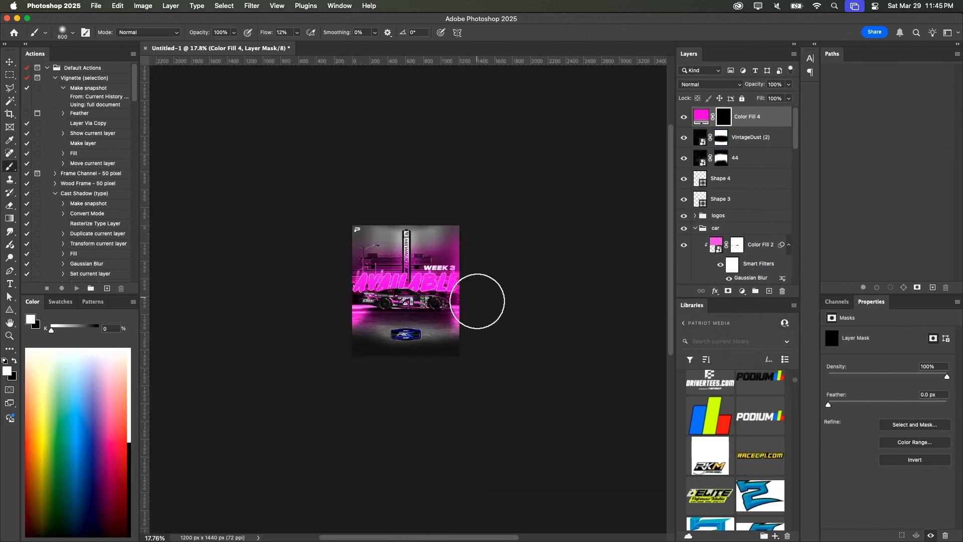
# - Paint white on the Color Fill 4 mask at both poster edges beside the car to add magenta light
pyautogui.moveTo(337, 308); pyautogui.dragTo(336, 326)
pyautogui.moveTo(474, 306); pyautogui.dragTo(474, 324)
pyautogui.scroll(3, 446, 300)
pyautogui.press('v')
pyautogui.click(700, 85)
pyautogui.click(546, 183)
# - Toggle Color Fill 1 in Group 5 to examine its effect on the background
pyautogui.scroll(4, 358, 267)
pyautogui.scroll(-20, 714, 242)
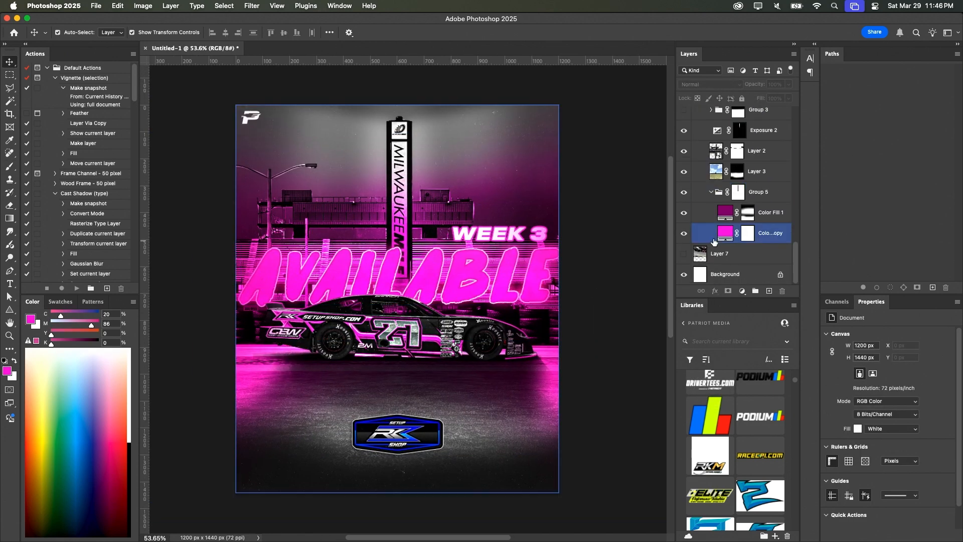
pyautogui.click(684, 212)
pyautogui.click(684, 213)
# - Unlock the Background layer, try inverting its color and undo the inversion
pyautogui.click(780, 274)
pyautogui.press('super+i')
pyautogui.press('super+z')
# - Compare the poster with Group 5 and Color Fill 1 switched off and on
pyautogui.click(684, 192)
pyautogui.click(684, 192)
pyautogui.click(684, 213)
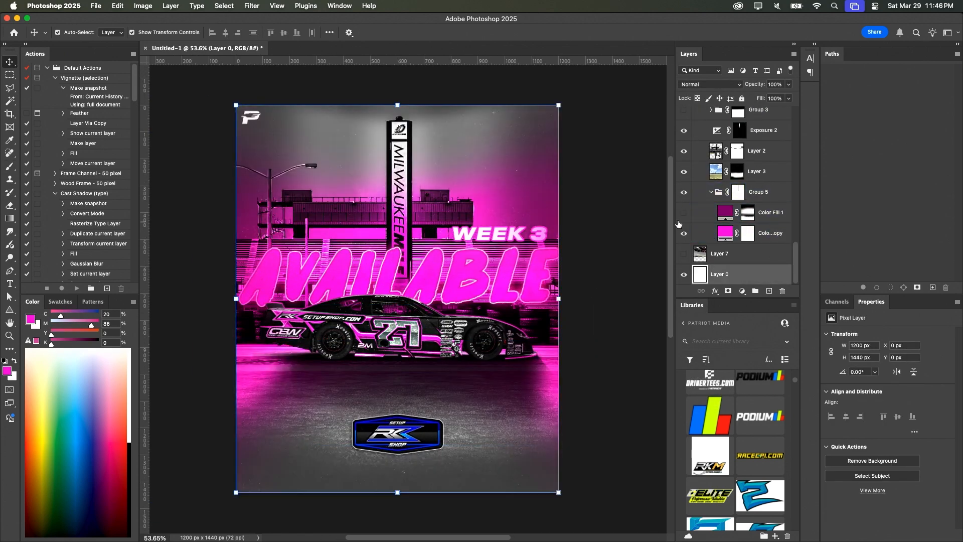
pyautogui.click(683, 213)
pyautogui.click(634, 197)
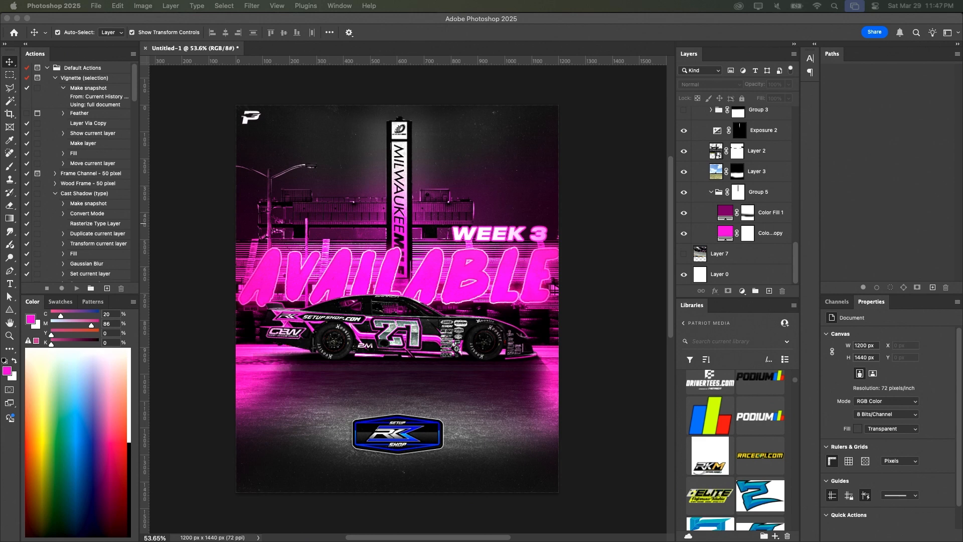
# - Try paper texture overlays such as Paper-07-byGhostlyPixels across the poster and discard them
pyautogui.press('Return')
pyautogui.press('Delete')
pyautogui.scroll(-2, 485, 302)
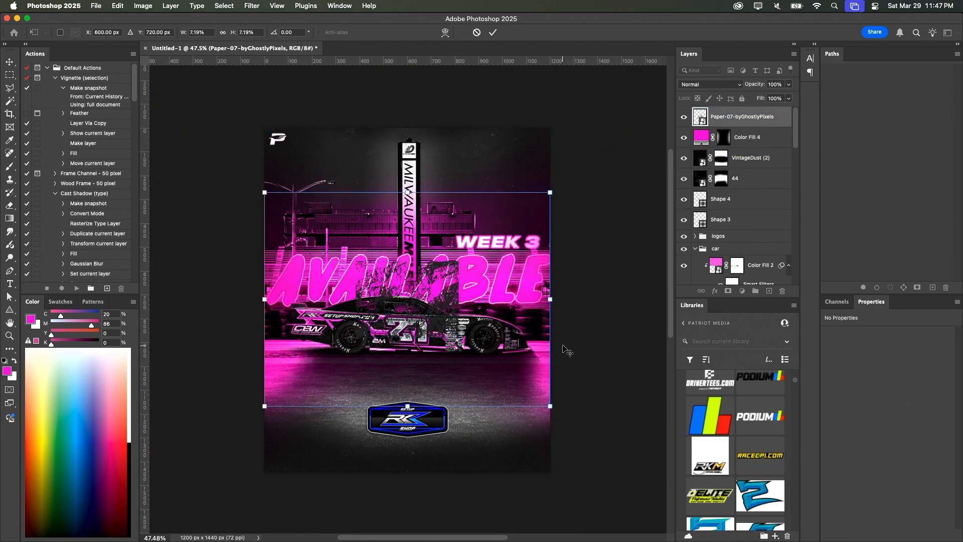
pyautogui.press('Escape')
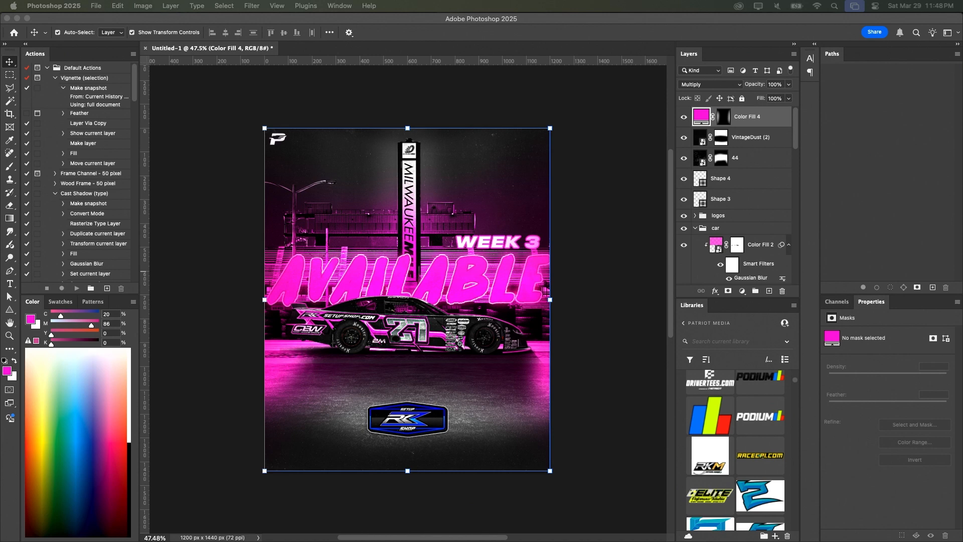
pyautogui.press('Return')
pyautogui.press('Delete')
# - Bring a smoke image in from Finder, enlarge it over the poster and set its blend mode to Screen
pyautogui.press('super+Tab')
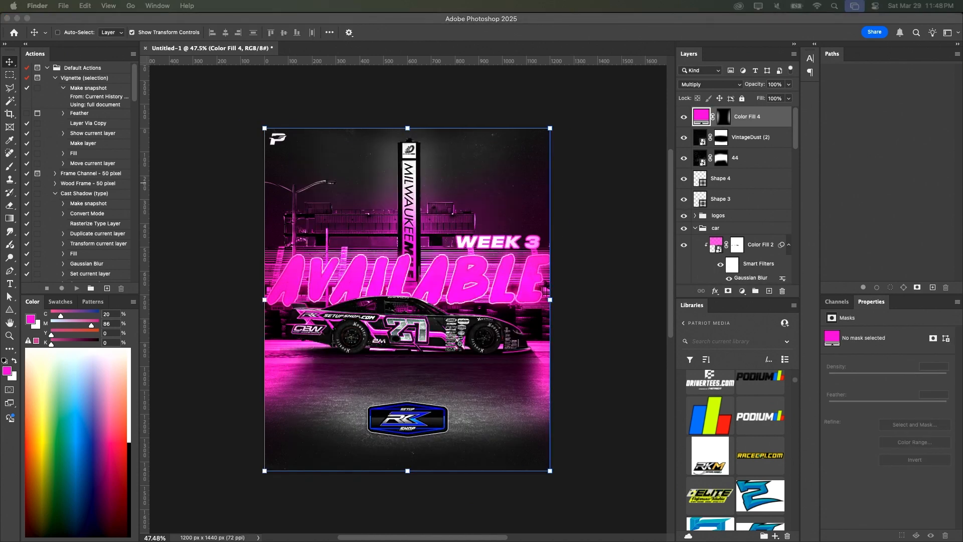
pyautogui.moveTo(408, 398); pyautogui.dragTo(408, 477)
pyautogui.press('Return')
pyautogui.click(710, 84)
pyautogui.click(693, 183)
# - Duplicate the smoke layer, give the copy a different blend mode and group both smoke layers
pyautogui.press('super+j')
pyautogui.click(711, 84)
pyautogui.click(702, 138)
pyautogui.press('super+g')
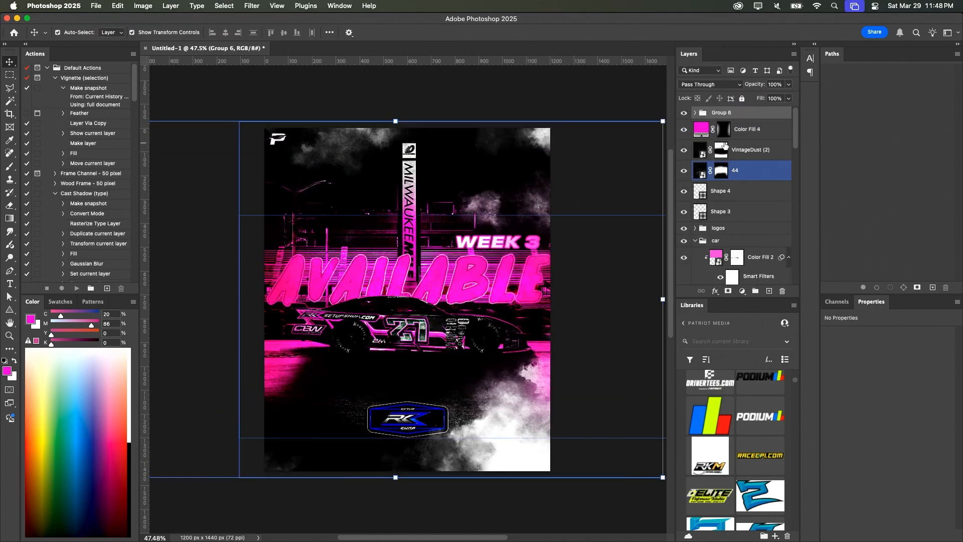
# - Add a black mask to Group 6 and paint white with a larger brush to reveal smoke on the track below the car
pyautogui.keyDown('alt'); pyautogui.click(728, 291); pyautogui.keyUp('alt')
pyautogui.press('b')
pyautogui.scroll(-3, 532, 431)
pyautogui.moveTo(512, 374); pyautogui.dragTo(553, 367)
pyautogui.press(']')
pyautogui.press(']')
pyautogui.moveTo(281, 363); pyautogui.dragTo(327, 346)
# - Paint black on the Group 6 mask over the car and lettering to hide the smoke there
pyautogui.press('x')
pyautogui.moveTo(386, 263); pyautogui.dragTo(273, 338)
pyautogui.press('v')
pyautogui.scroll(-2, 581, 458)
pyautogui.click(580, 458)
pyautogui.scroll(5, 476, 213)
pyautogui.hscroll(-3, 474, 281)
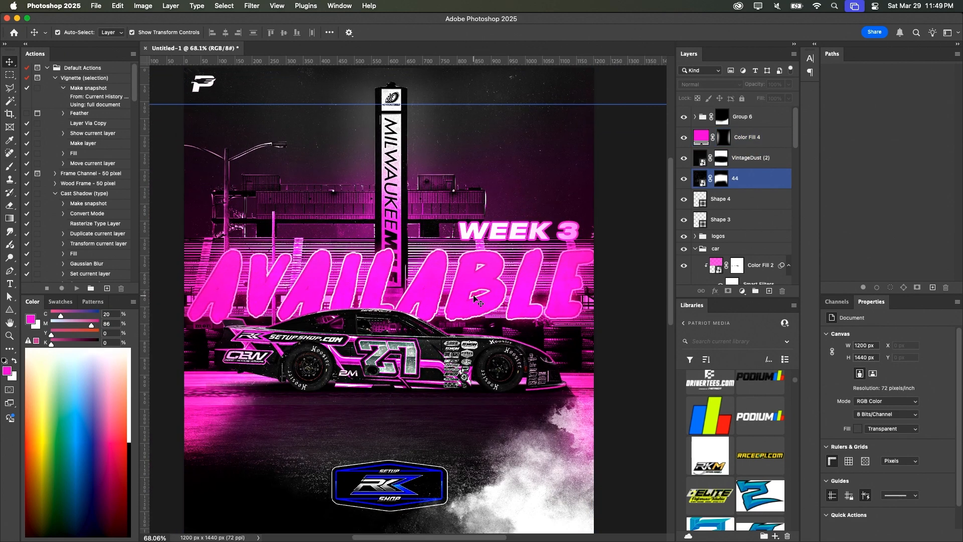
# - Place the night-sky stars image, lower it in the layer stack and shift it up over the poster's upper half
pyautogui.scroll(-3, 474, 300)
pyautogui.click(591, 265)
pyautogui.press('Return')
pyautogui.moveTo(745, 117); pyautogui.dragTo(742, 264)
pyautogui.press('super+t')
pyautogui.moveTo(365, 321); pyautogui.dragTo(365, 216)
pyautogui.press('Return')
pyautogui.moveTo(748, 253); pyautogui.dragTo(747, 223)
# - Toggle individual layers off and on to examine their effect on the poster's background
pyautogui.click(773, 171)
pyautogui.click(753, 233)
pyautogui.scroll(3, 766, 153)
pyautogui.click(760, 131)
pyautogui.click(684, 131)
pyautogui.click(684, 131)
pyautogui.scroll(3, 689, 167)
pyautogui.click(756, 164)
pyautogui.click(684, 164)
pyautogui.click(684, 164)
# - Move the RKM Setup Shop logo straight up by about 82 px, keeping it horizontally centred
pyautogui.click(728, 255)
pyautogui.press('super+t')
pyautogui.moveTo(366, 451); pyautogui.dragTo(367, 437)
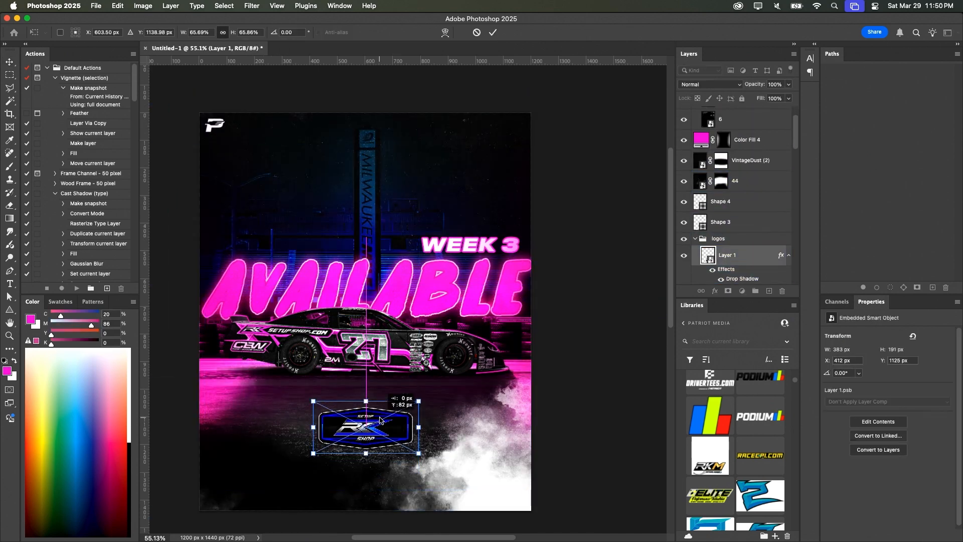
pyautogui.press('Return')
pyautogui.scroll(-3, 406, 297)
pyautogui.click(539, 499)
# - Preview the whole poster in full-screen mode, fitted to the screen, and return to the standard view
pyautogui.click(96, 6)
pyautogui.click(171, 125)
pyautogui.press('Return')
pyautogui.press('f')
pyautogui.press('f')
pyautogui.press('super+0')
pyautogui.press('f')
pyautogui.click(294, 88)
# - Save the poster document as WEEK3AVAILABLE
pyautogui.press('super+s')
pyautogui.write('WEEK3AVAILABLE')
pyautogui.press('Return')
# - Delete an unneeded layer and place the night-sky layer between Layer 2 and Layer 3 in Group 4
pyautogui.click(776, 176)
pyautogui.press('Delete')
pyautogui.scroll(-15, 737, 216)
pyautogui.moveTo(717, 229); pyautogui.dragTo(746, 195)
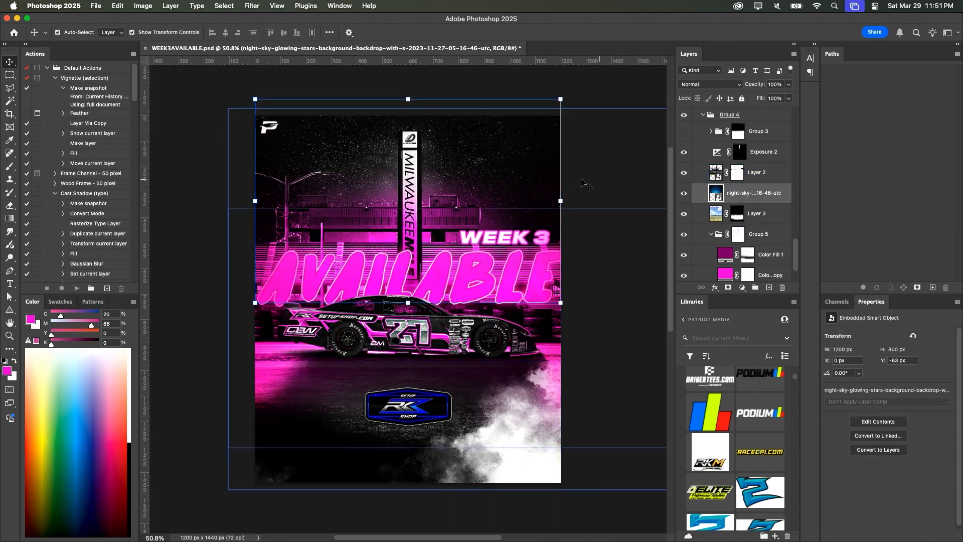
# - Try a filter on the night-sky layer and undo it
pyautogui.click(252, 6)
pyautogui.click(273, 16)
pyautogui.click(252, 6)
pyautogui.moveTo(312, 140)
pyautogui.click(404, 204)
pyautogui.click(460, 176)
pyautogui.press('super+z')
# - Apply the filter to the night-sky layer again and add a white layer mask to it
pyautogui.click(252, 6)
pyautogui.click(404, 204)
pyautogui.click(460, 176)
pyautogui.click(728, 288)
pyautogui.press('b')
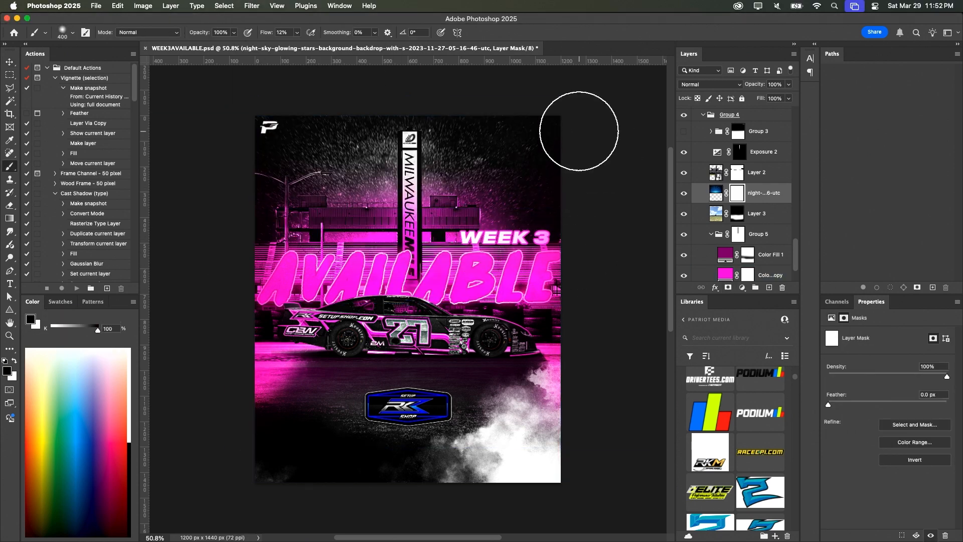
pyautogui.press('super+z')
# - Paint on the Color Fill 3 mask across the upper sky to tint the stars magenta
pyautogui.press('x')
pyautogui.scroll(-3, 740, 245)
pyautogui.click(683, 154)
pyautogui.click(683, 155)
pyautogui.scroll(5, 757, 187)
pyautogui.click(732, 162)
pyautogui.moveTo(306, 145); pyautogui.dragTo(510, 127)
pyautogui.scroll(-1, 732, 204)
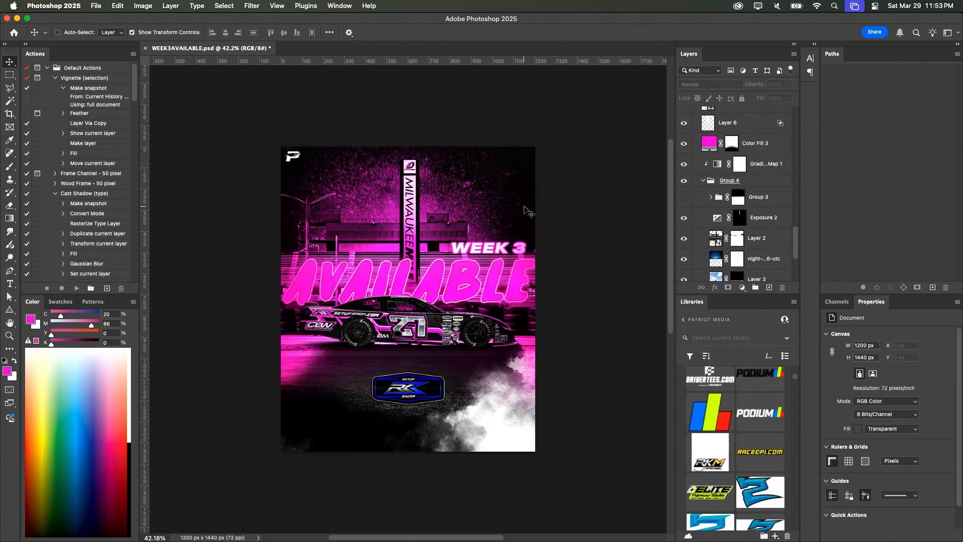
# - Select the Color Fill 4 mask and open the layer's blend mode choices
pyautogui.scroll(10, 740, 200)
pyautogui.click(732, 178)
pyautogui.click(710, 84)
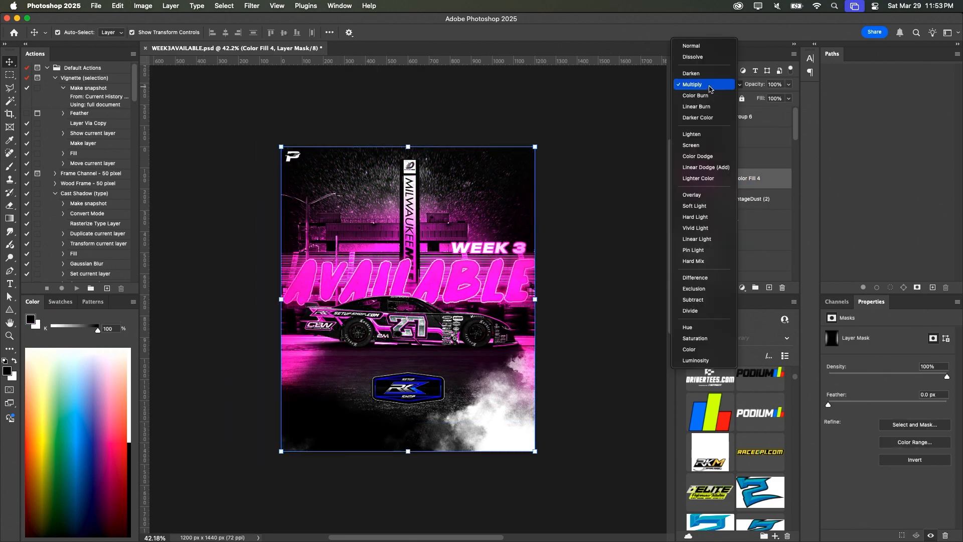
# - Set the blend mode of the Color Fill 2 copy in the car group to Lighter Color
pyautogui.scroll(3, 740, 201)
pyautogui.click(760, 134)
pyautogui.click(710, 84)
pyautogui.click(700, 195)
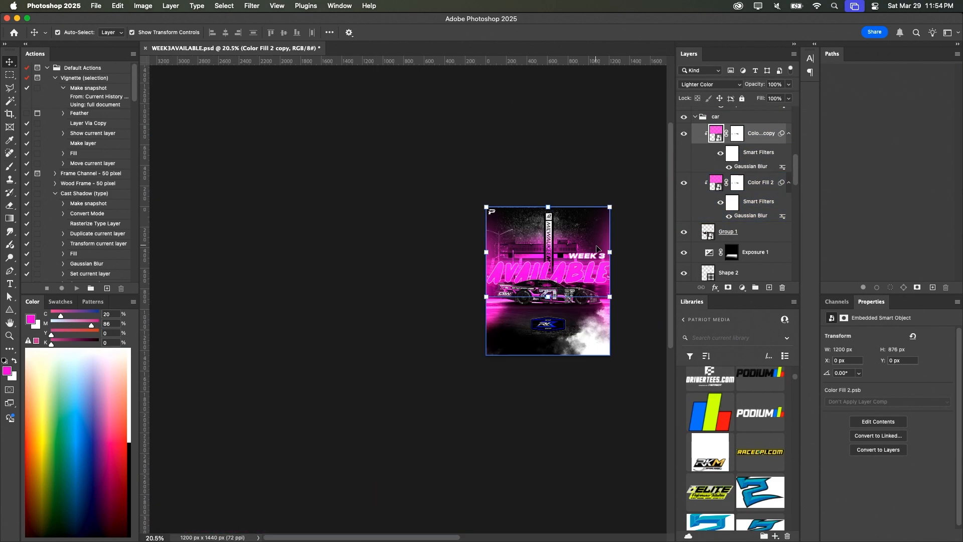